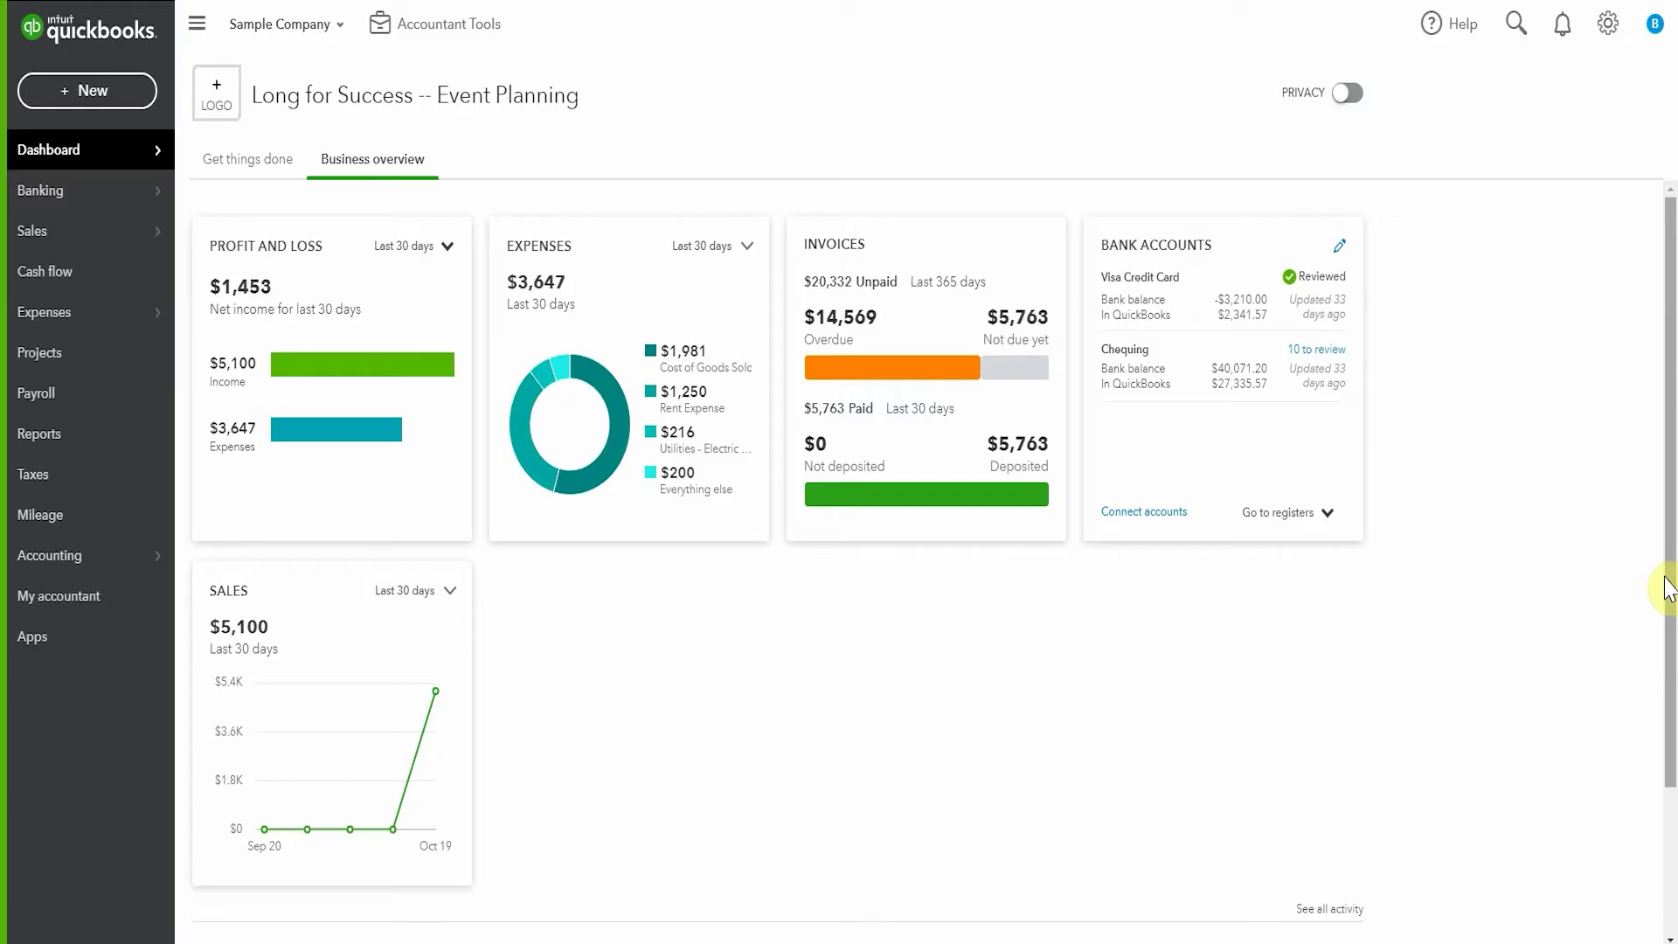
Review the Balance Sheet's 9,240.00 Undeposited Funds, then the year-to-date Profit and Loss ($26,063.64 profit).
{"action": "left_click", "coordinate": [71, 448]}
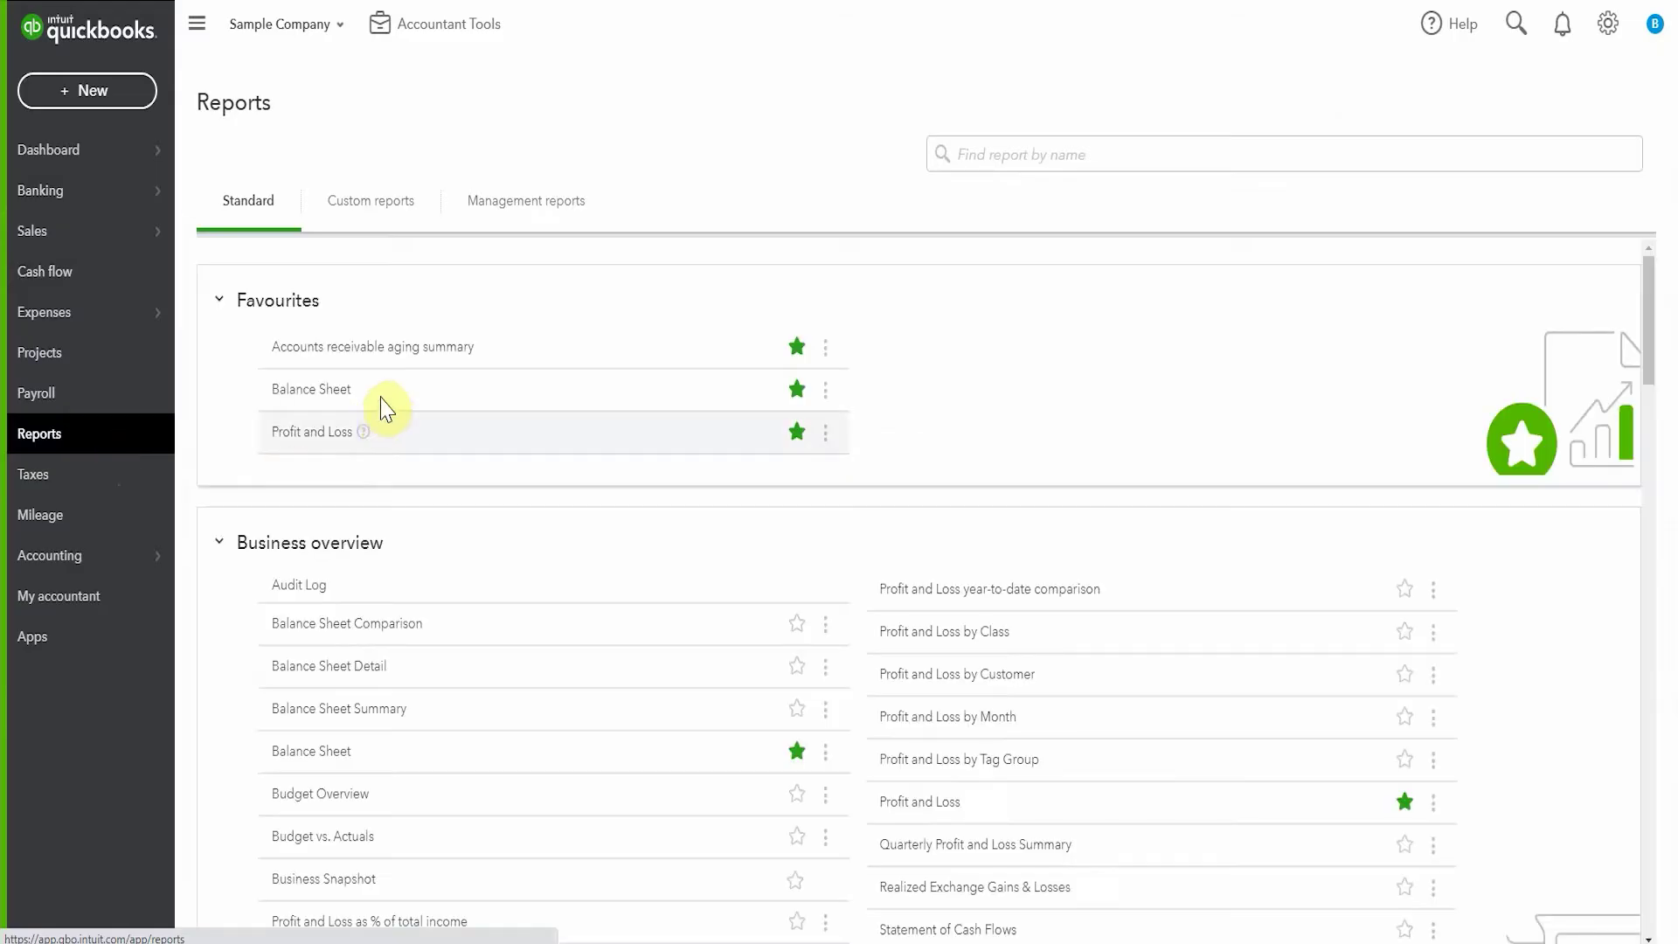
{"action": "left_click", "coordinate": [315, 395]}
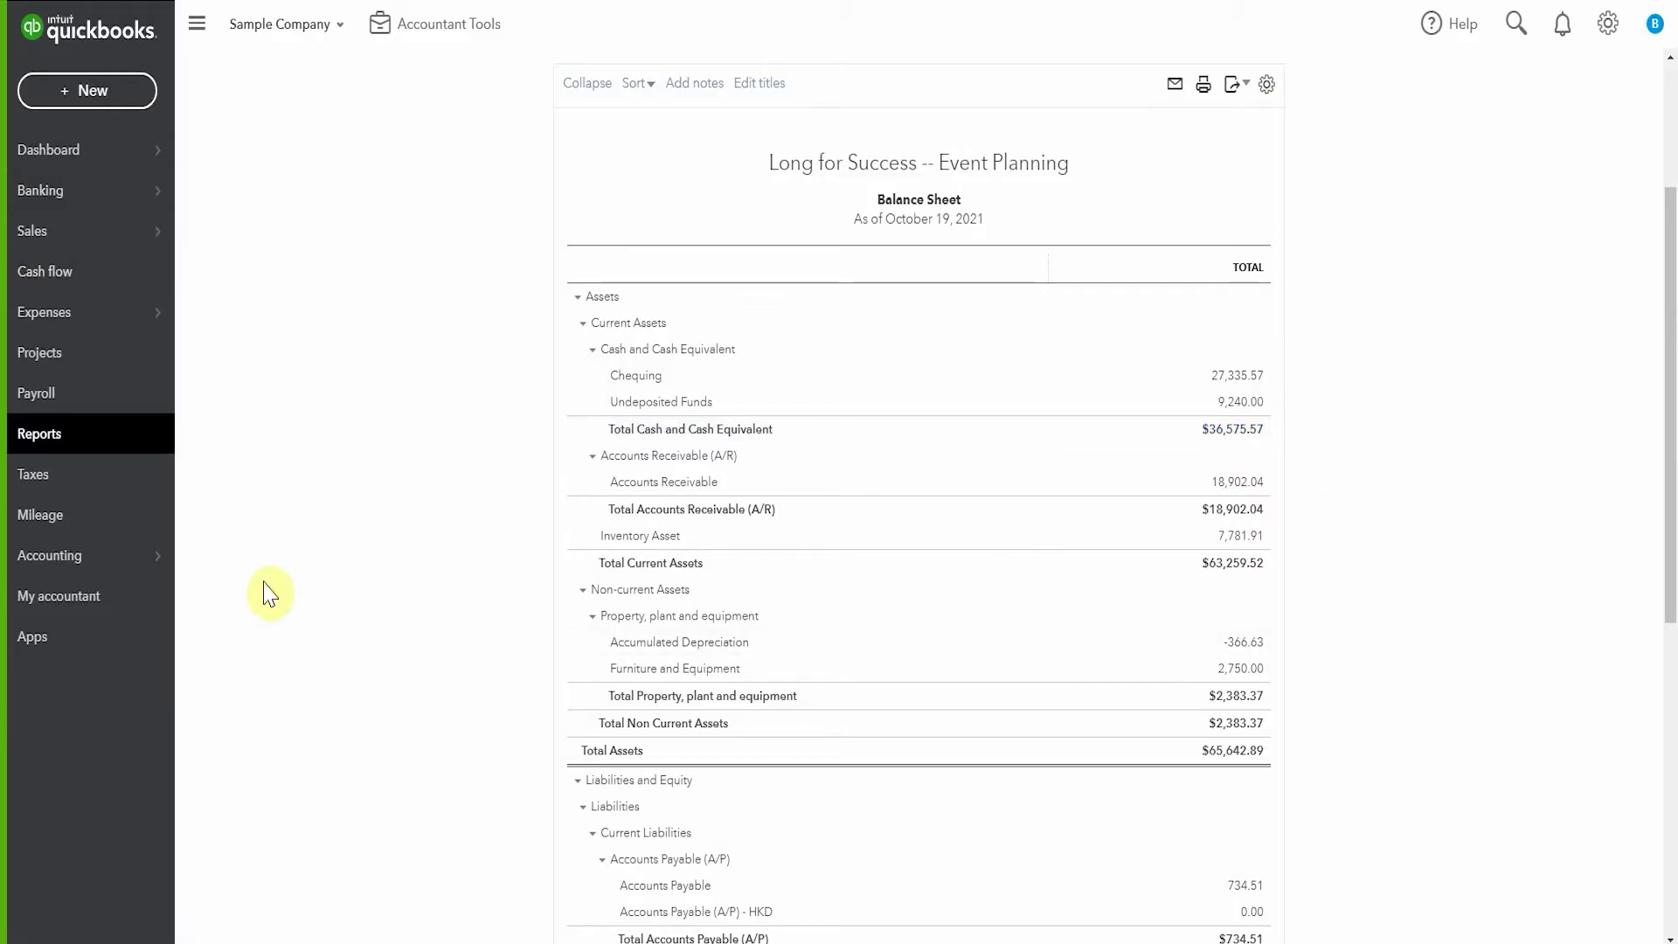
{"action": "left_click", "coordinate": [52, 442]}
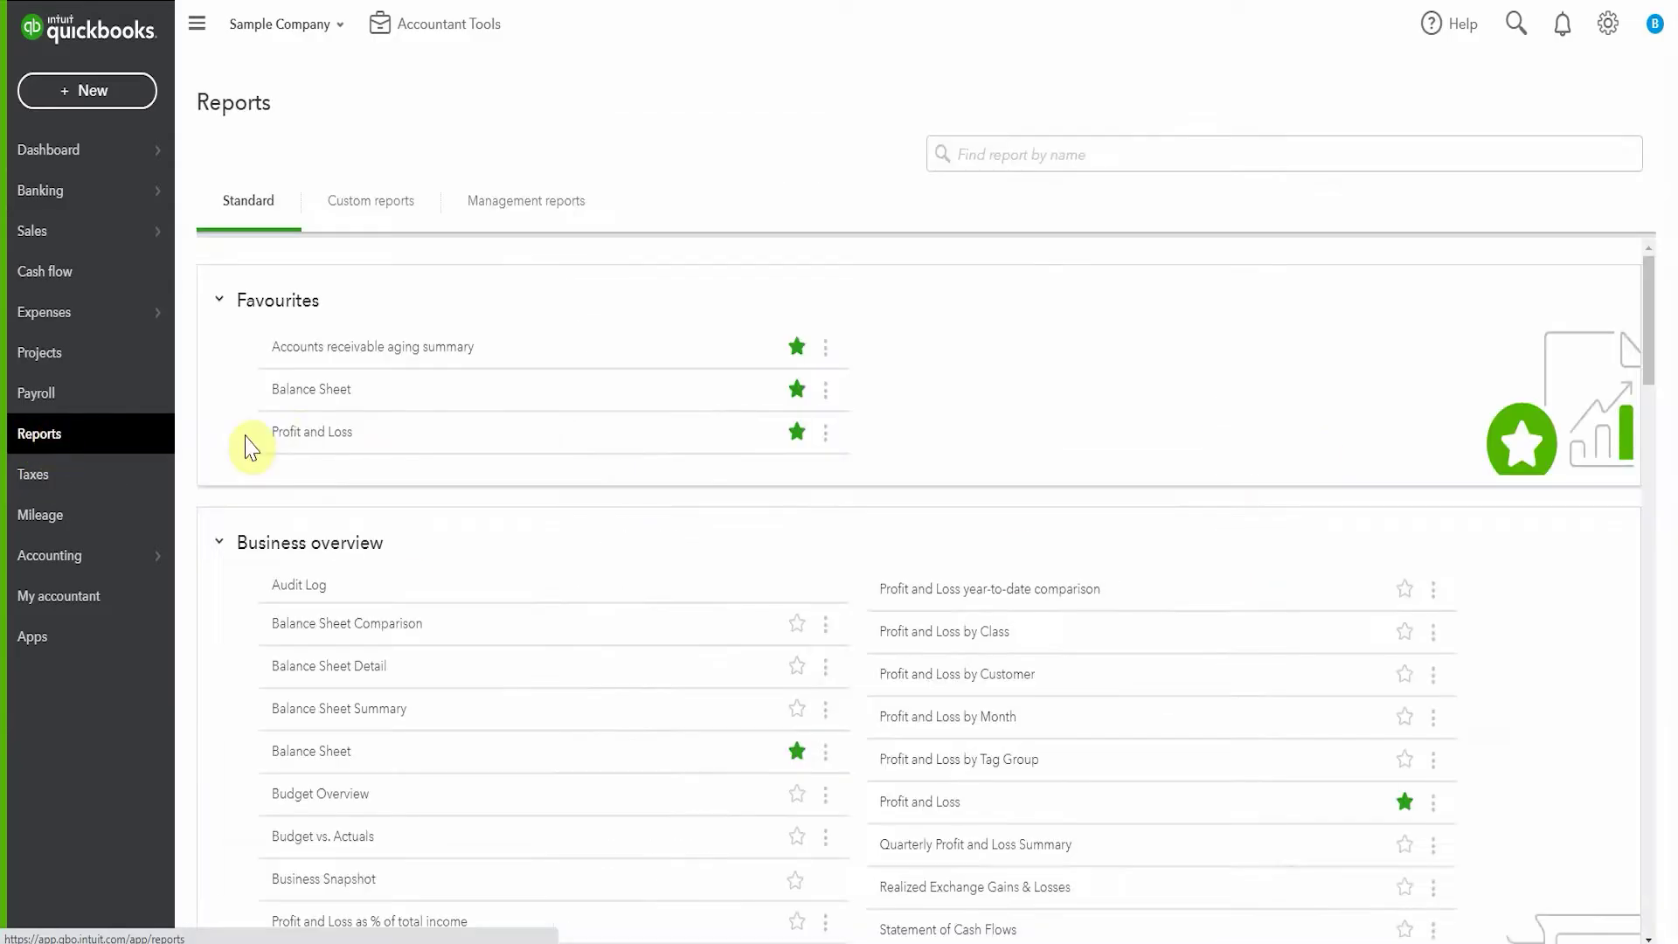
{"action": "left_click", "coordinate": [312, 432]}
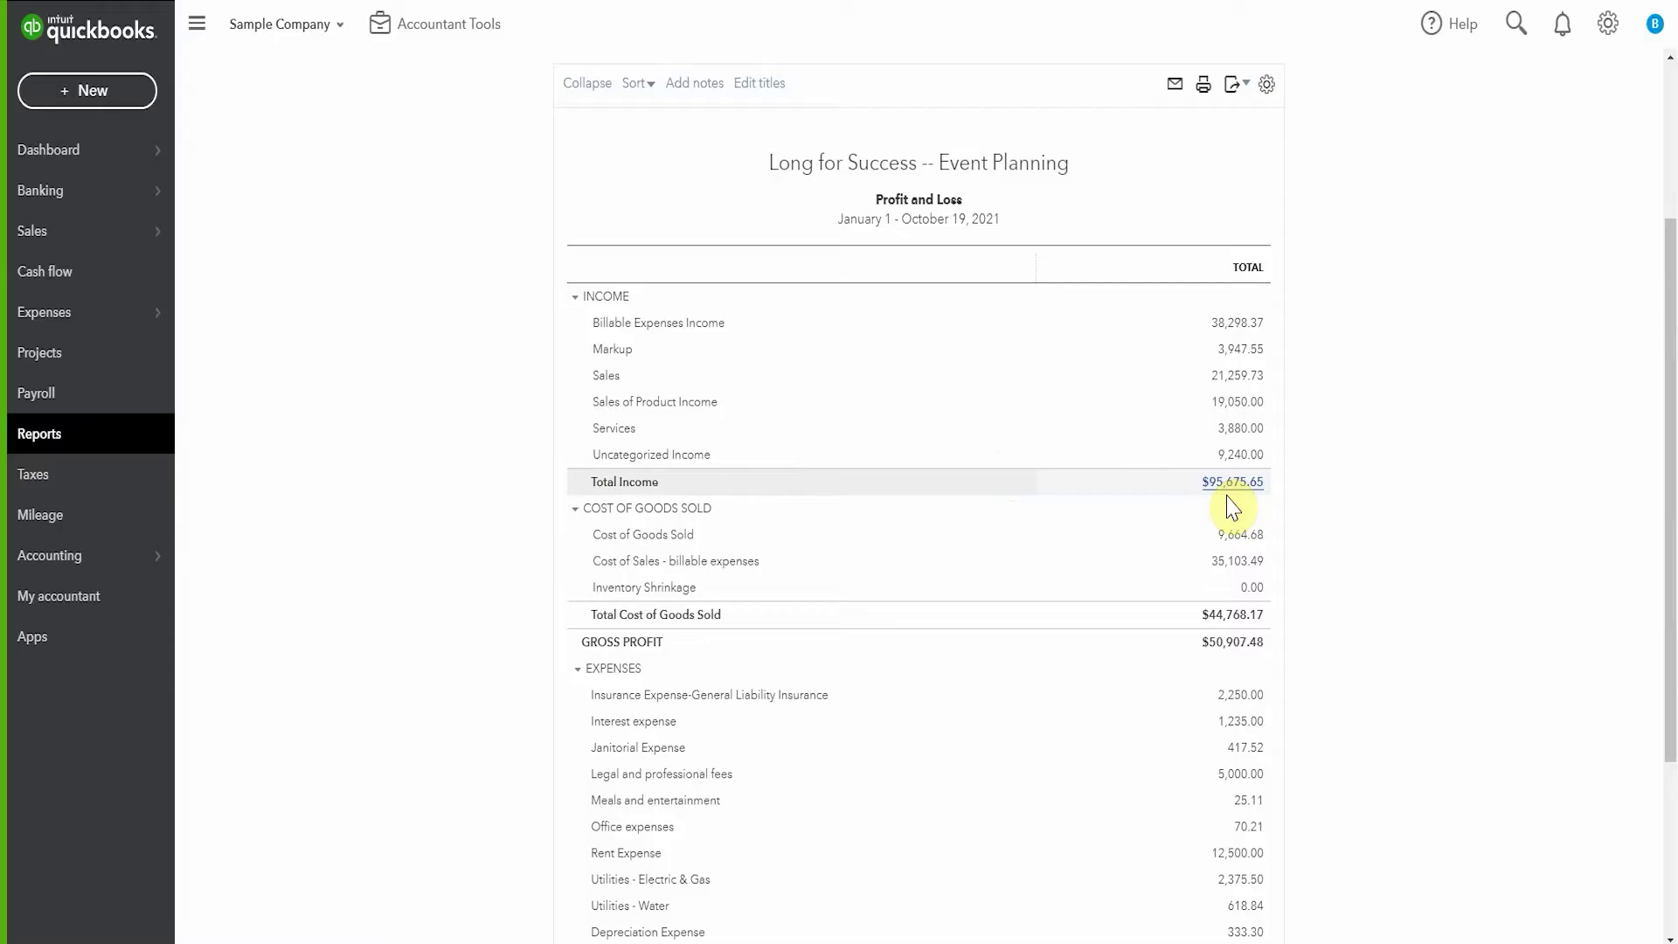
{"action": "scroll", "coordinate": [1232, 506], "scroll_direction": "down", "scroll_amount": 3}
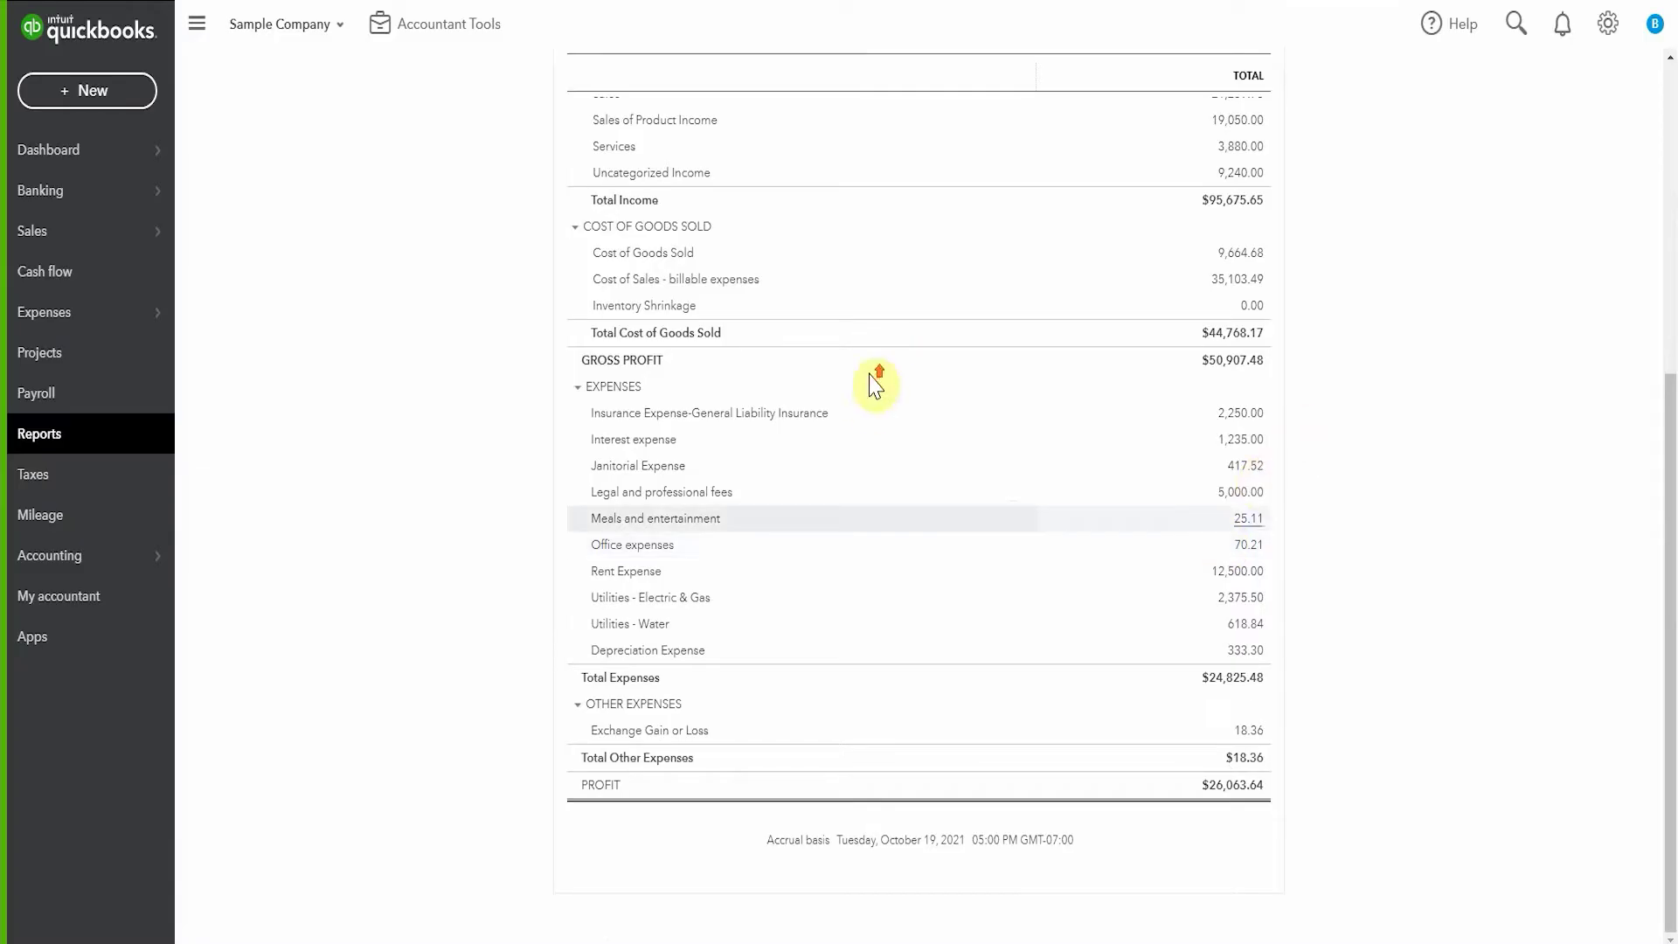
{"action": "scroll", "coordinate": [616, 385], "scroll_direction": "up", "scroll_amount": 6}
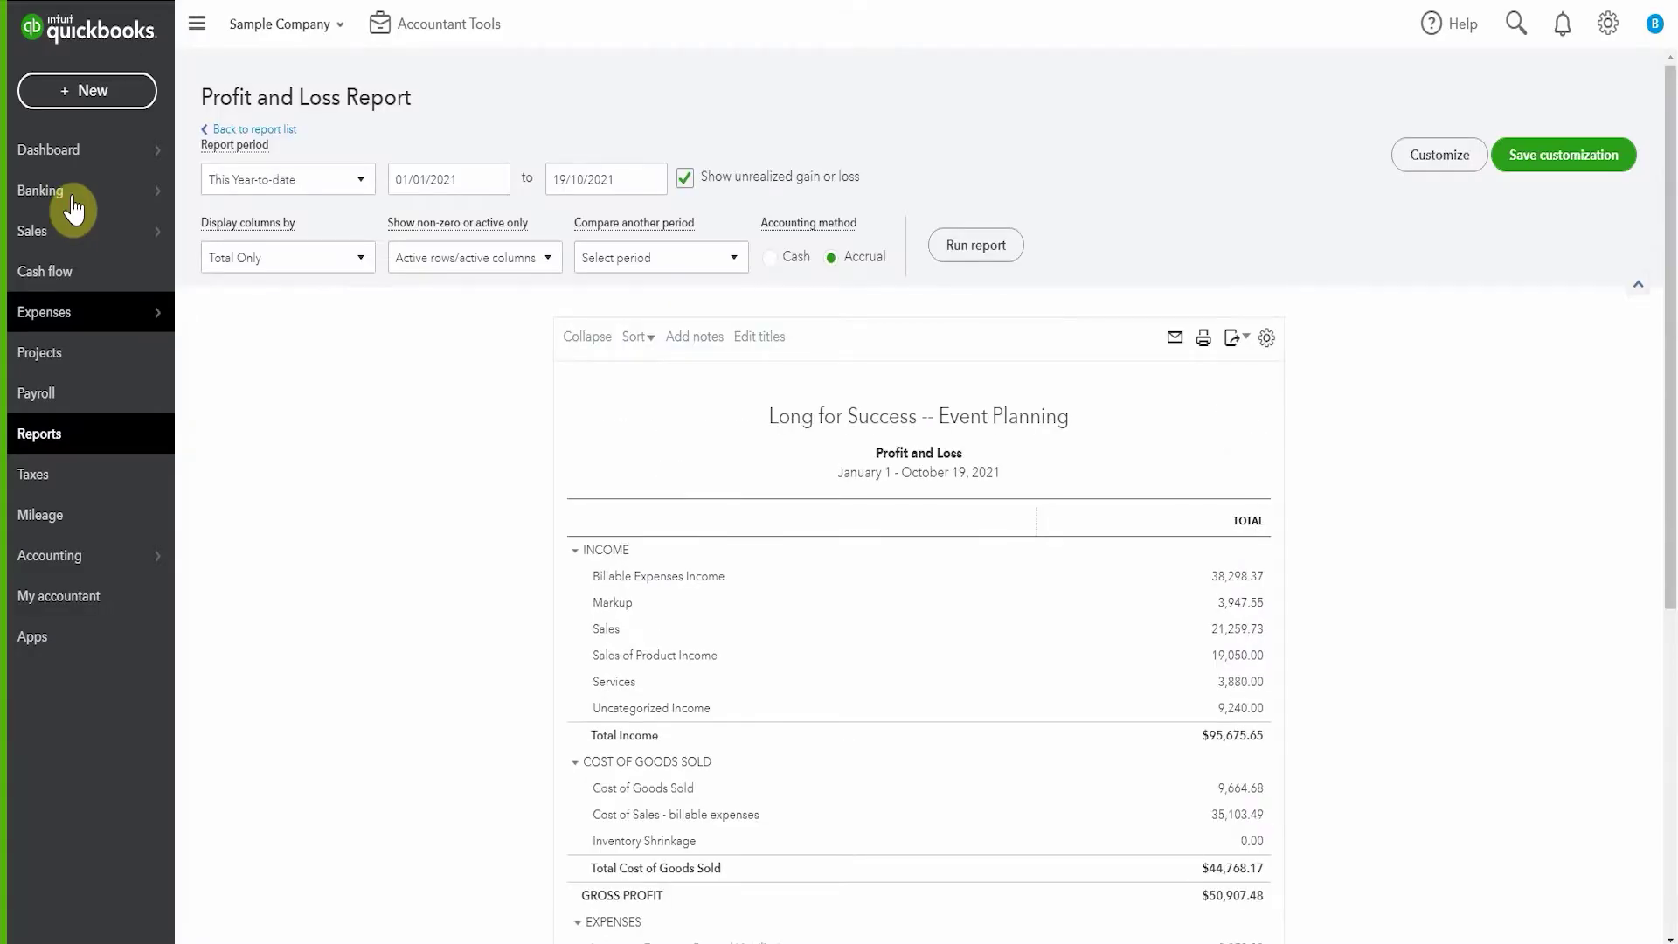
Undo the categorized $8,760.00 and $480.00 ATM DEPOSIT transactions so they return to For review.
{"action": "left_click", "coordinate": [73, 208]}
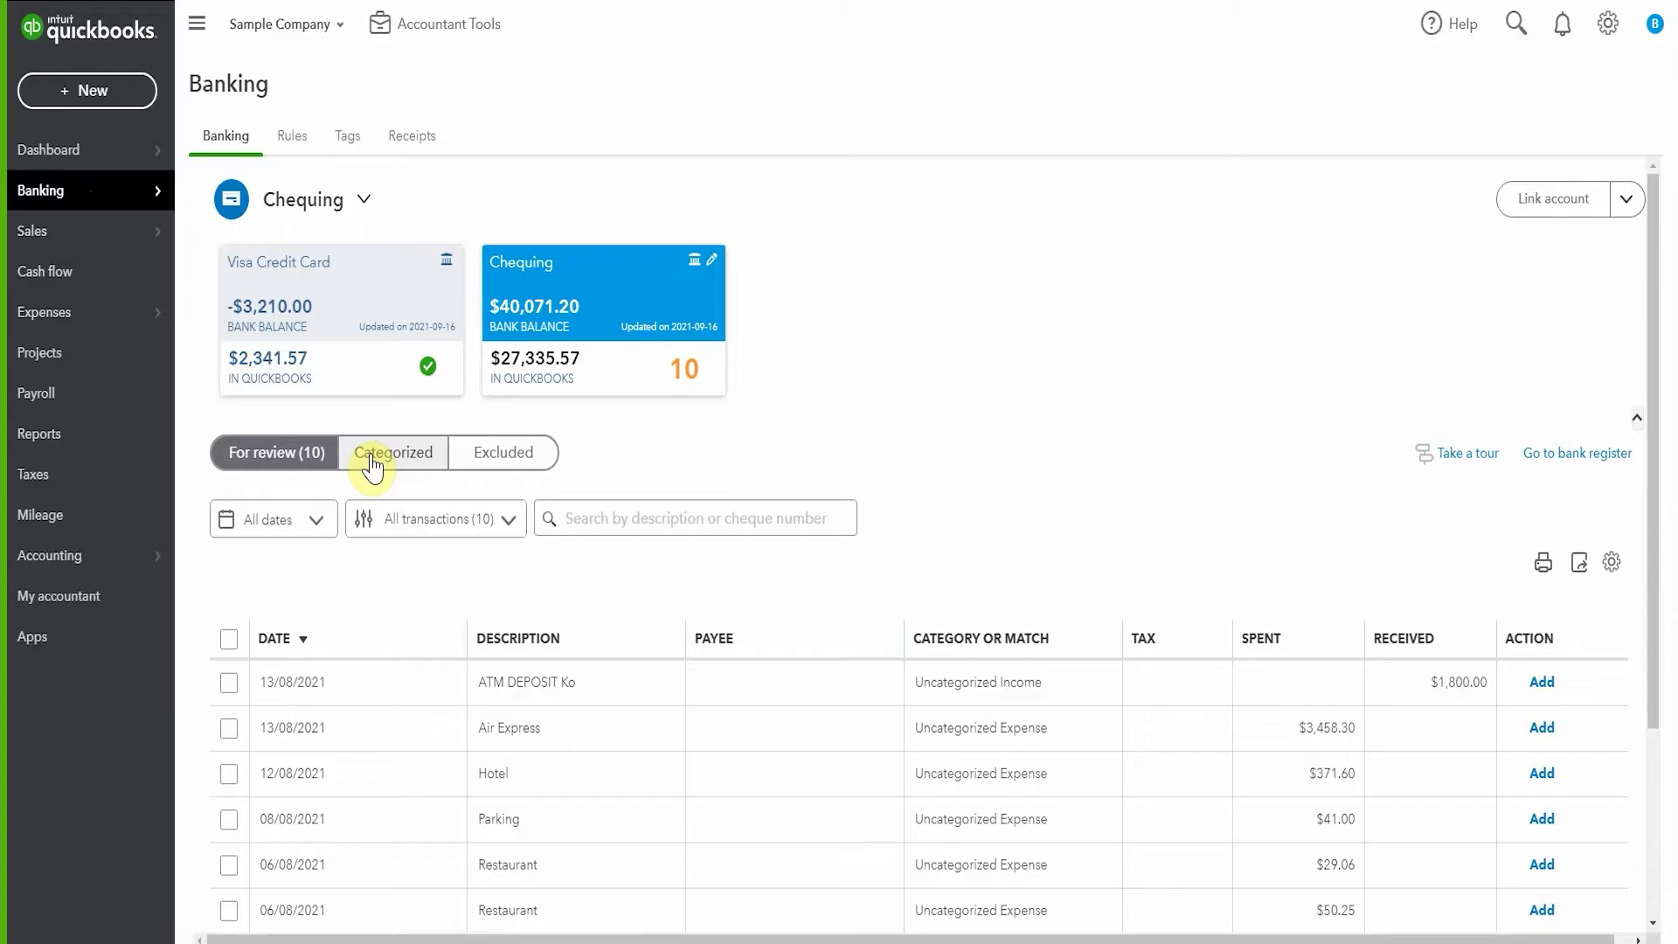
{"action": "left_click", "coordinate": [371, 468]}
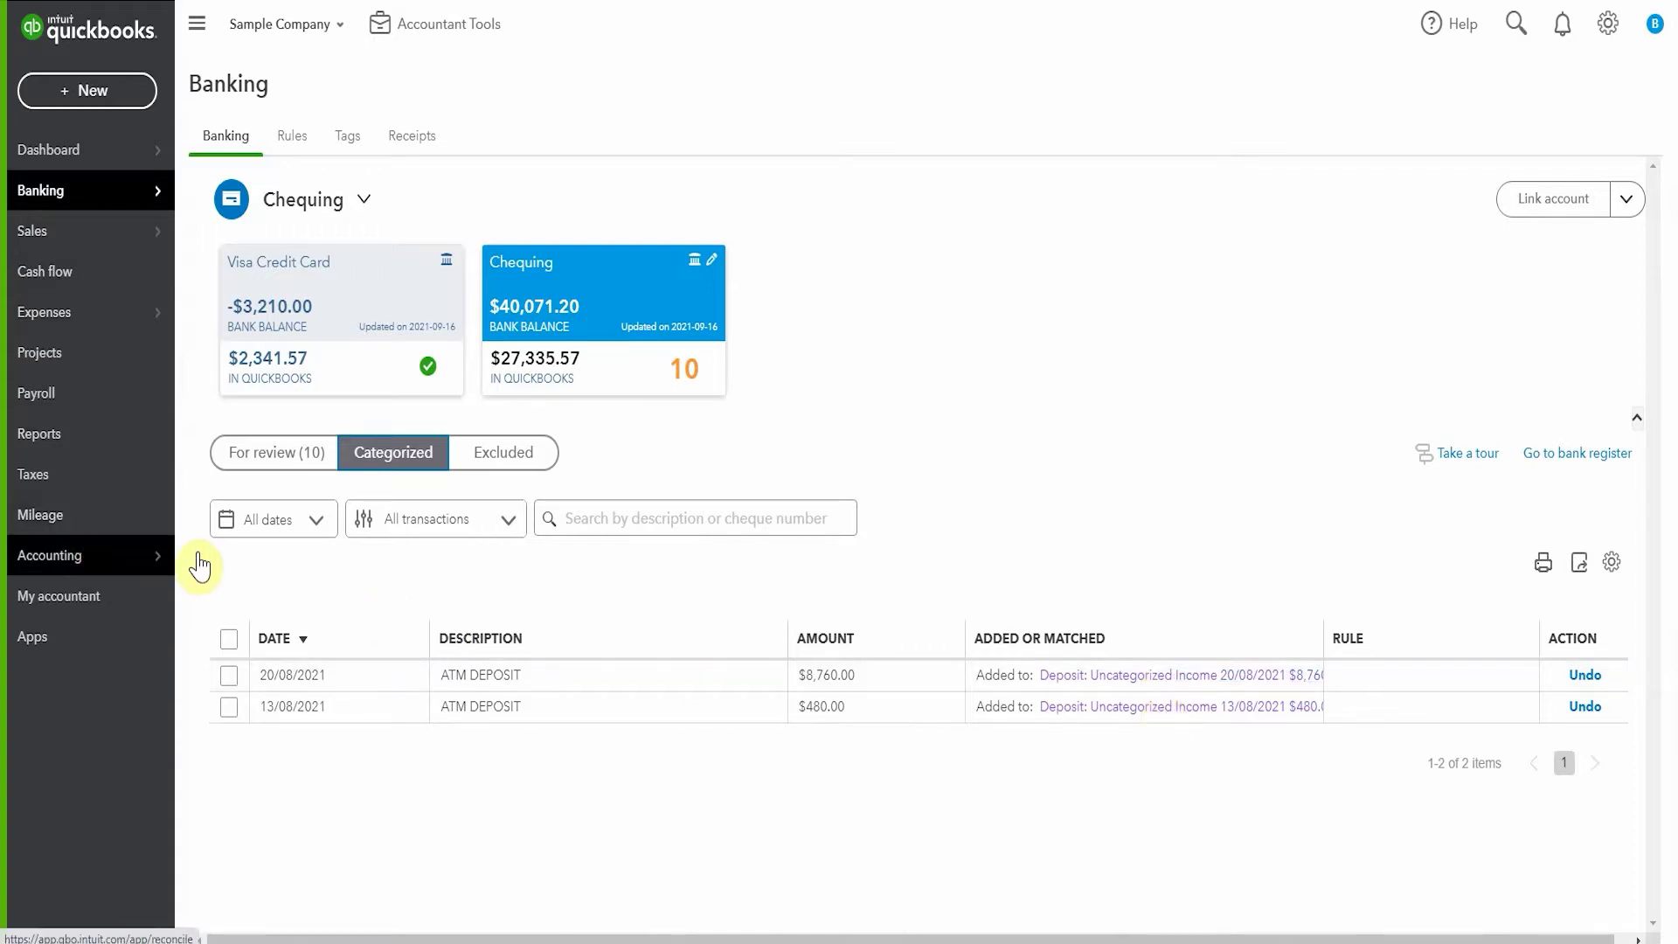
{"action": "mouse_move", "coordinate": [201, 566]}
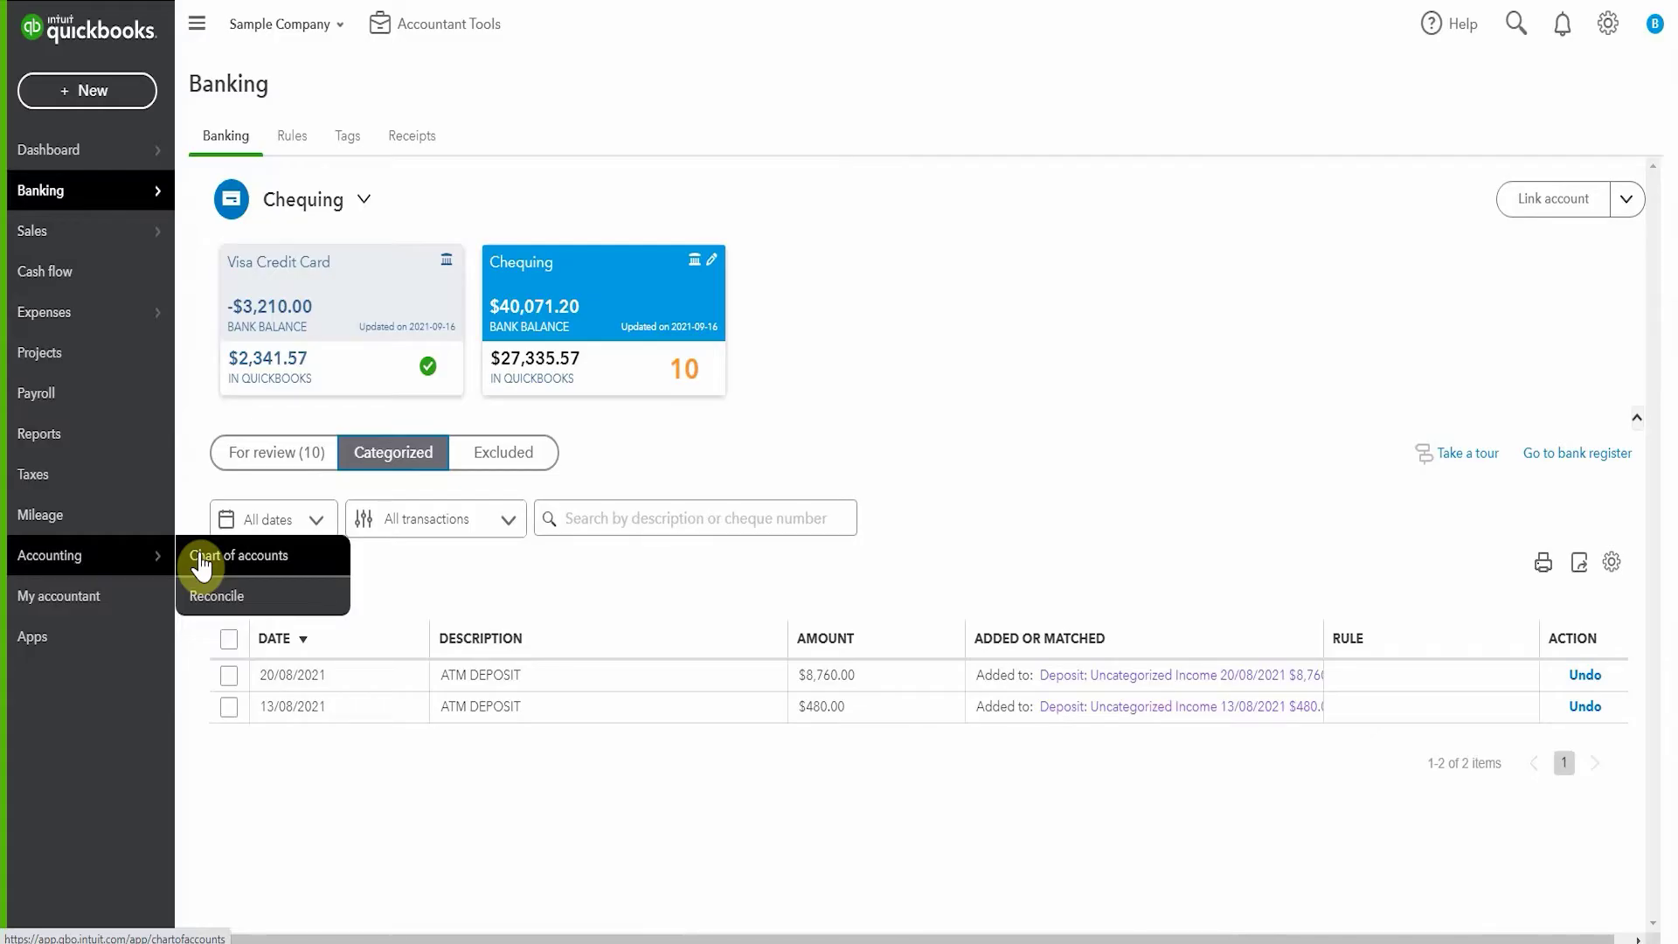
{"action": "left_click", "coordinate": [1584, 677]}
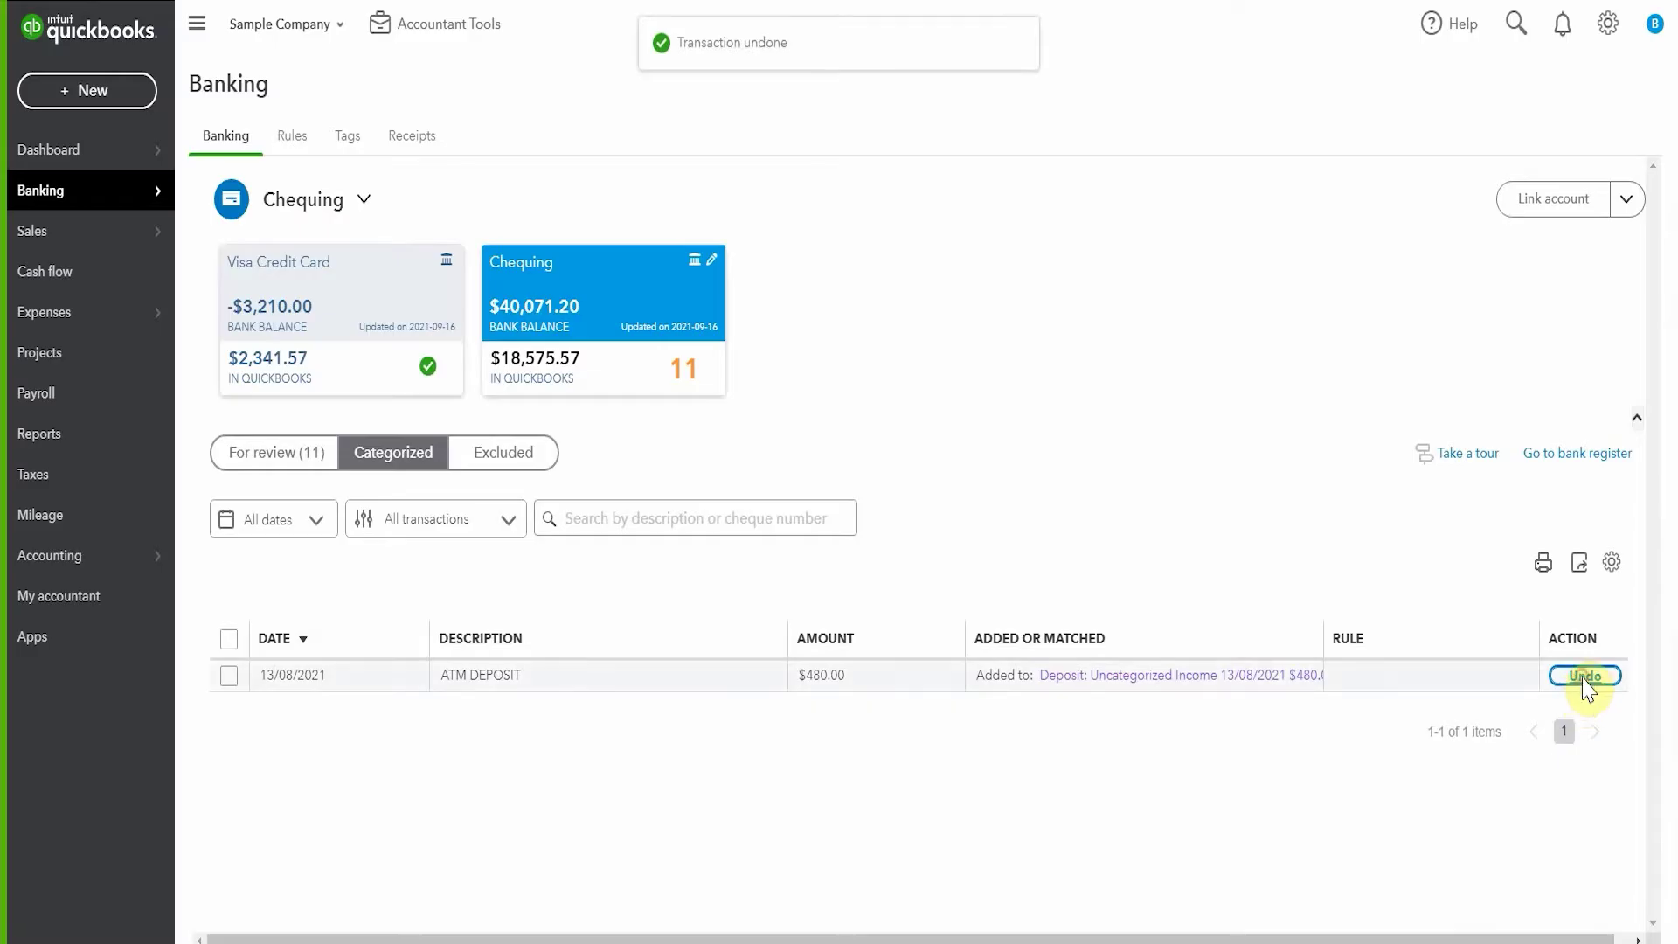
{"action": "left_click", "coordinate": [1584, 676]}
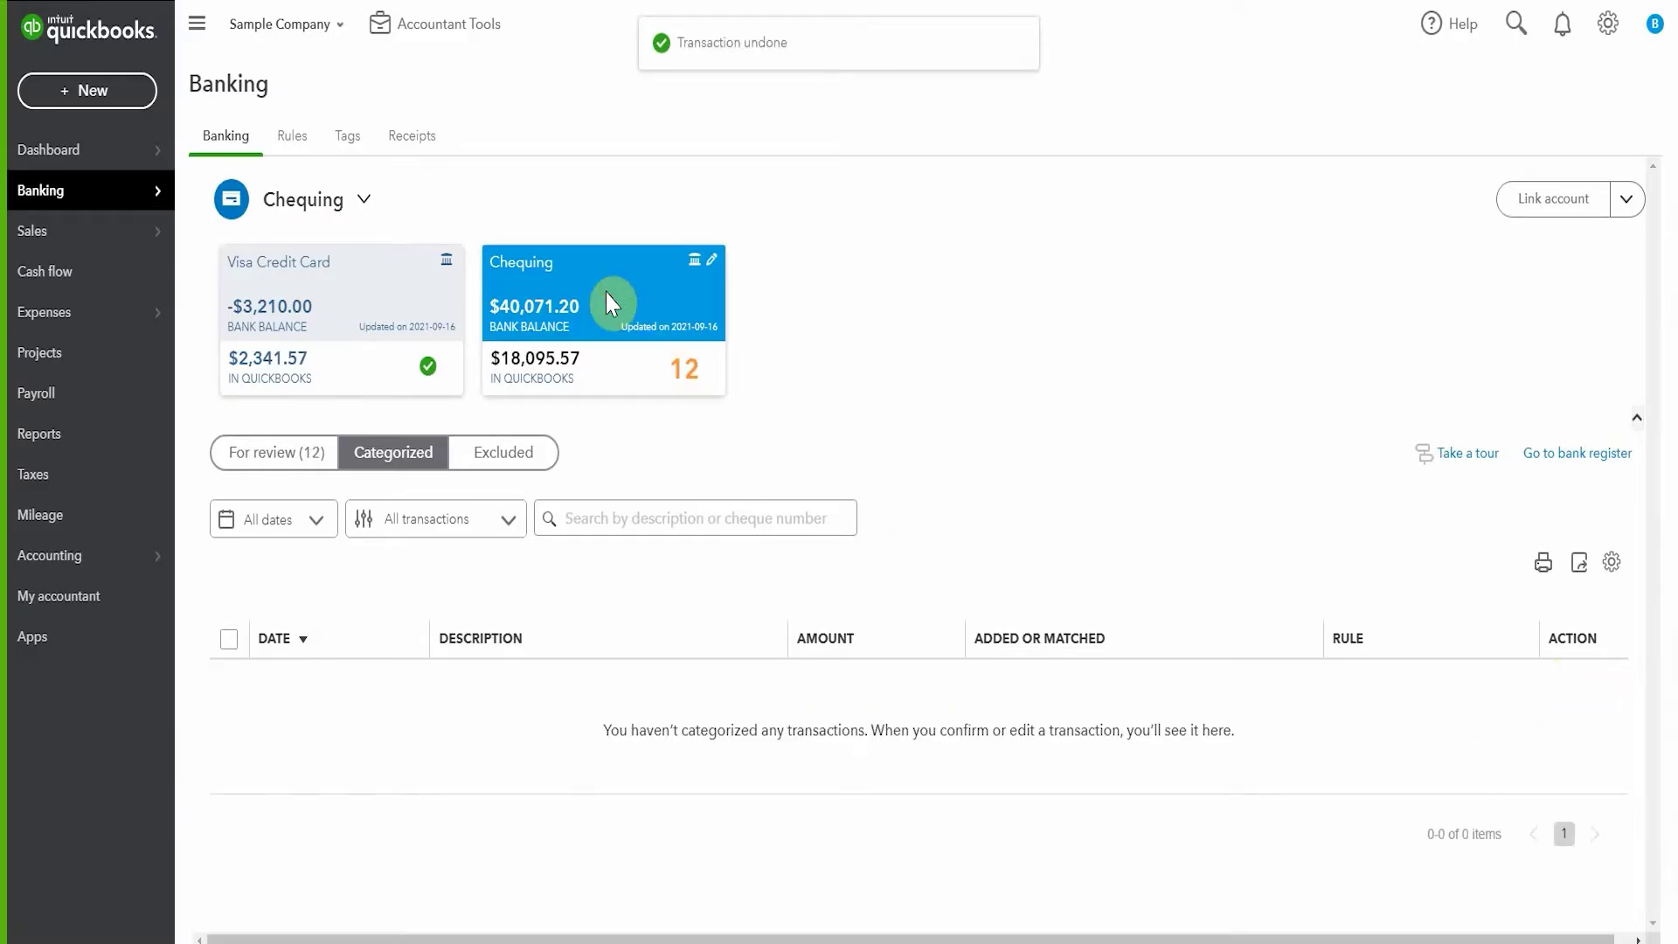
{"action": "left_click", "coordinate": [271, 472]}
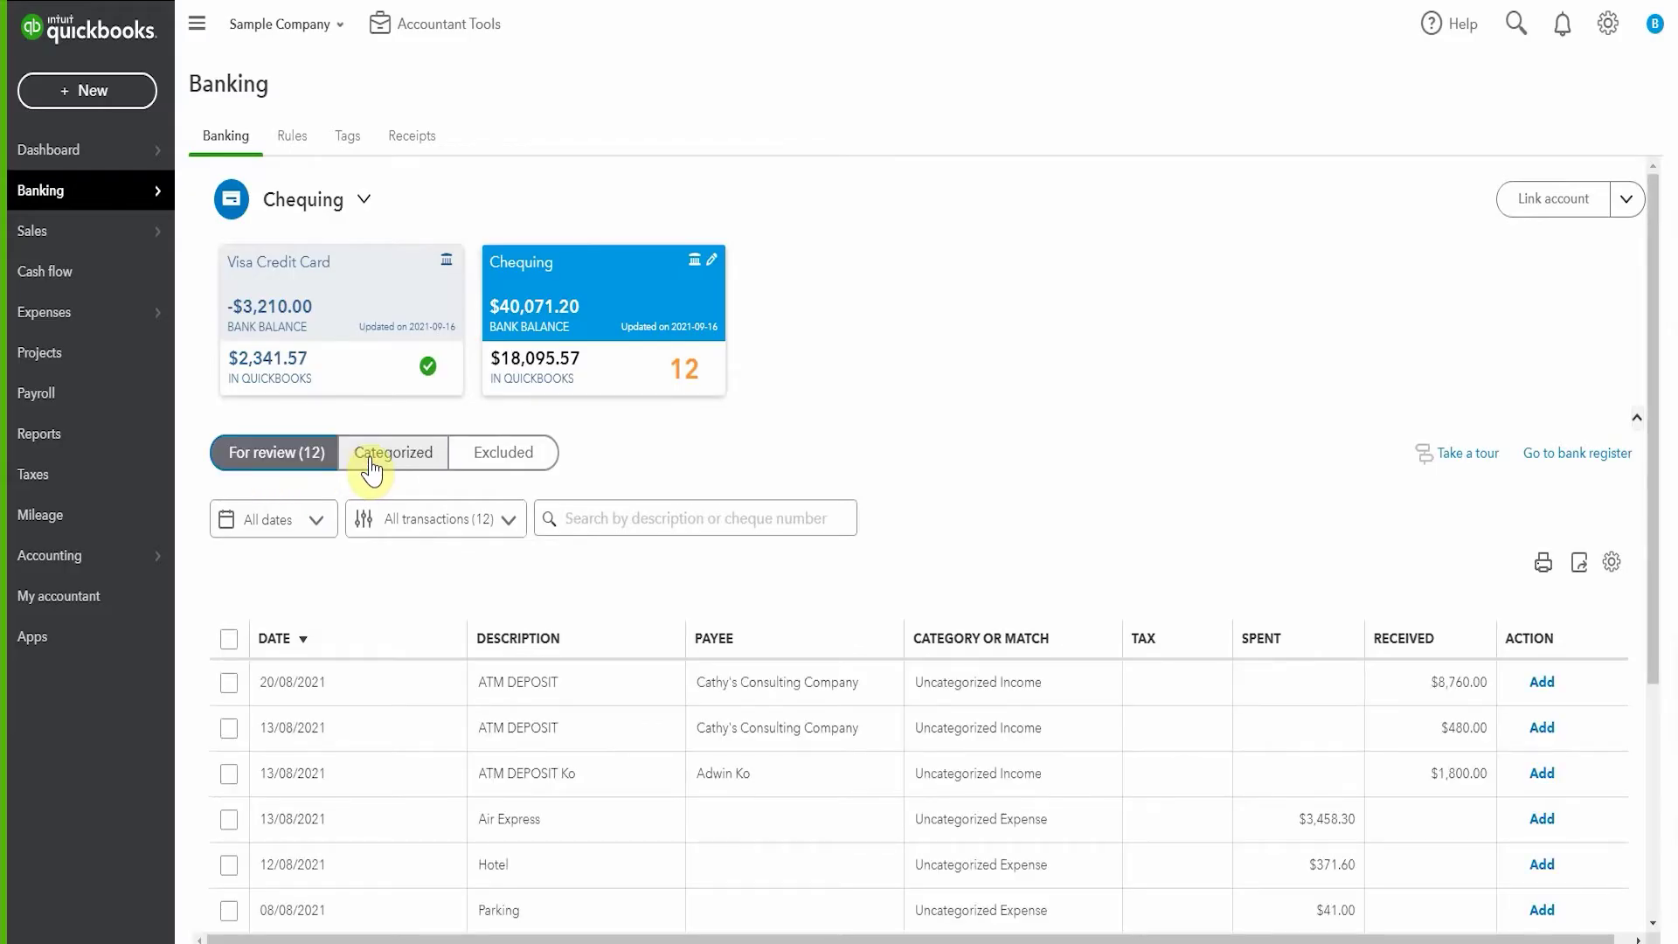
{"action": "left_click", "coordinate": [371, 463]}
{"action": "left_click", "coordinate": [301, 469]}
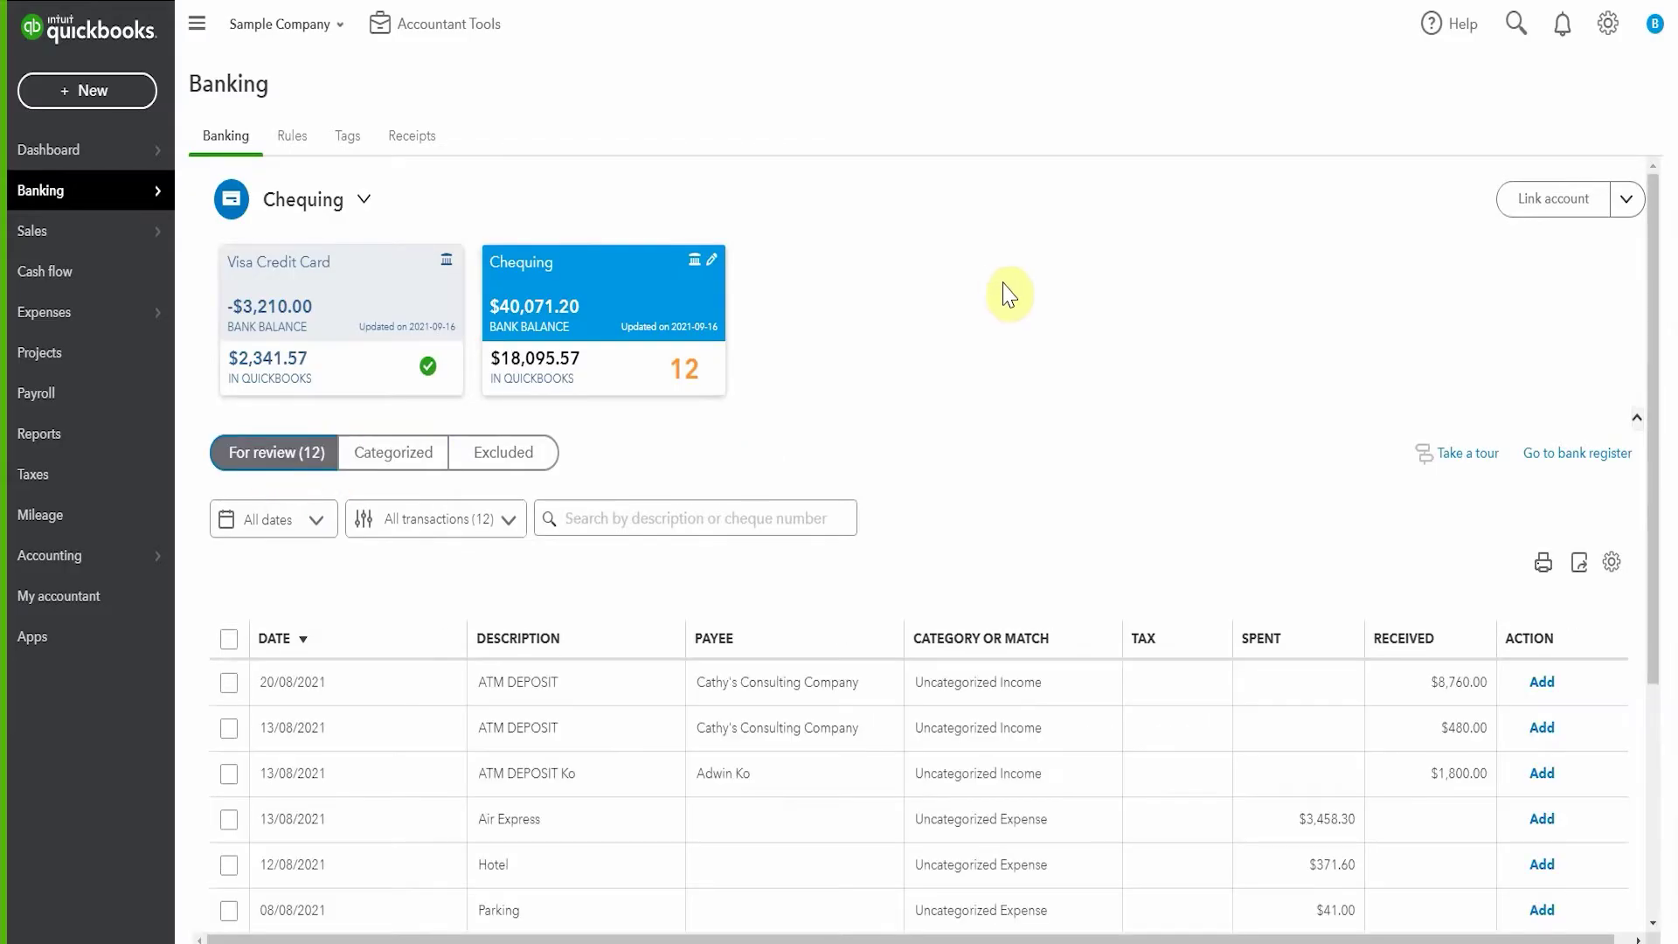
{"action": "scroll", "coordinate": [1308, 426], "scroll_direction": "down", "scroll_amount": 2}
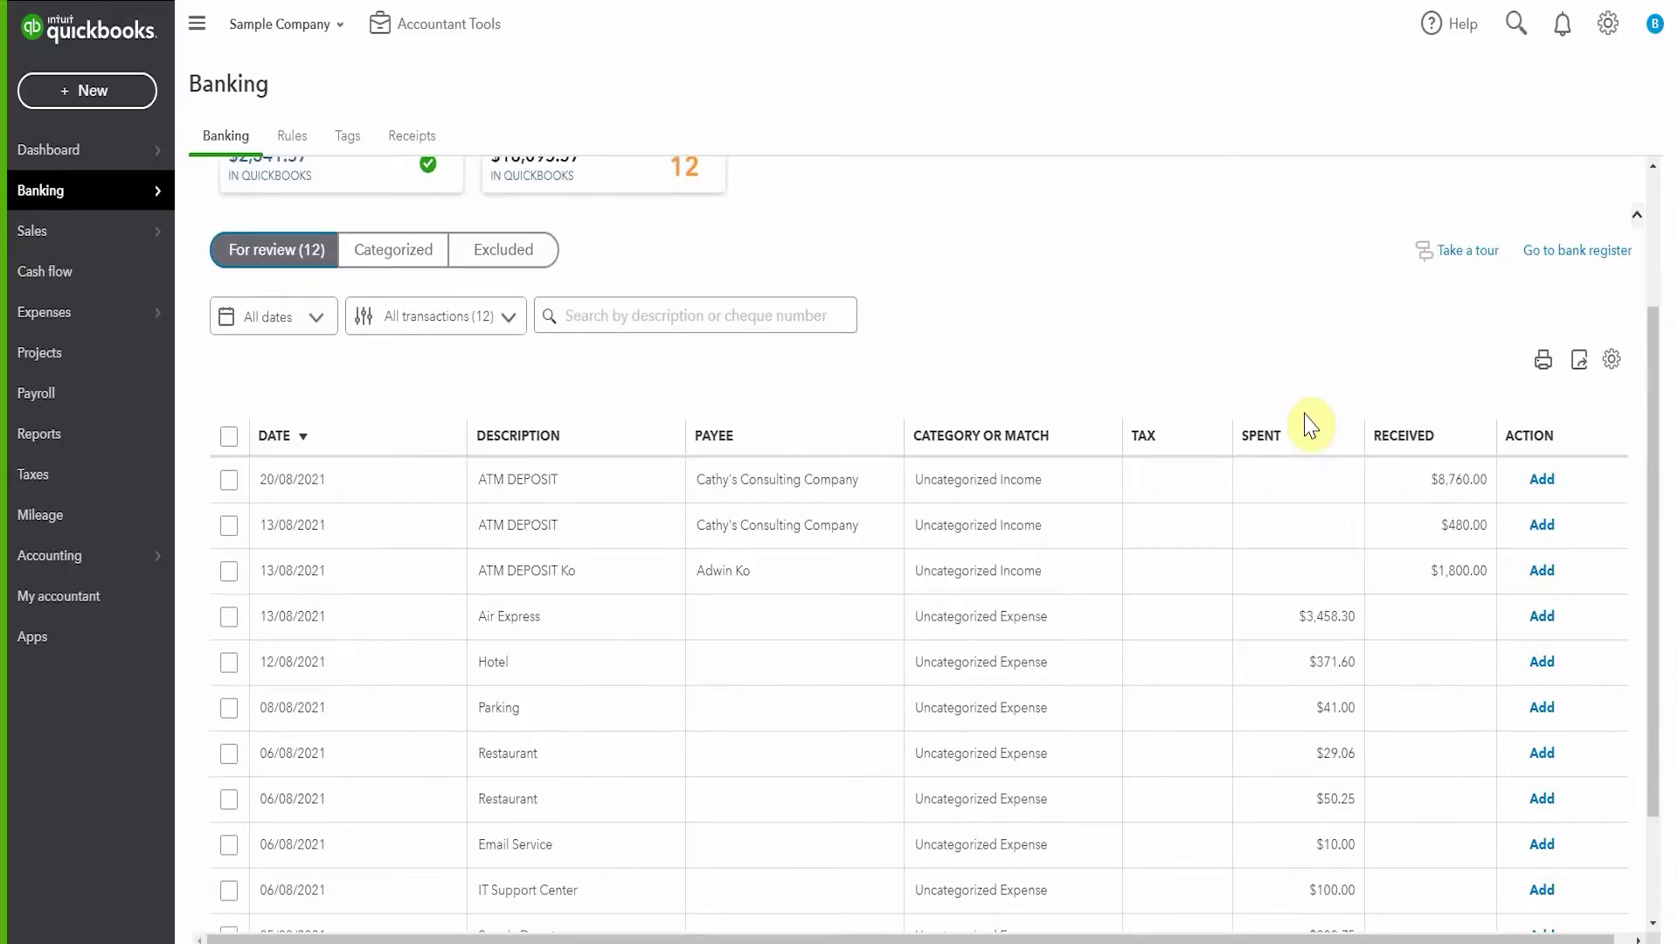
{"action": "left_click", "coordinate": [1106, 493]}
Match the $8,760.00 ATM DEPOSIT of 20/08/2021 to its three suggested payments and save.
{"action": "left_click", "coordinate": [395, 538]}
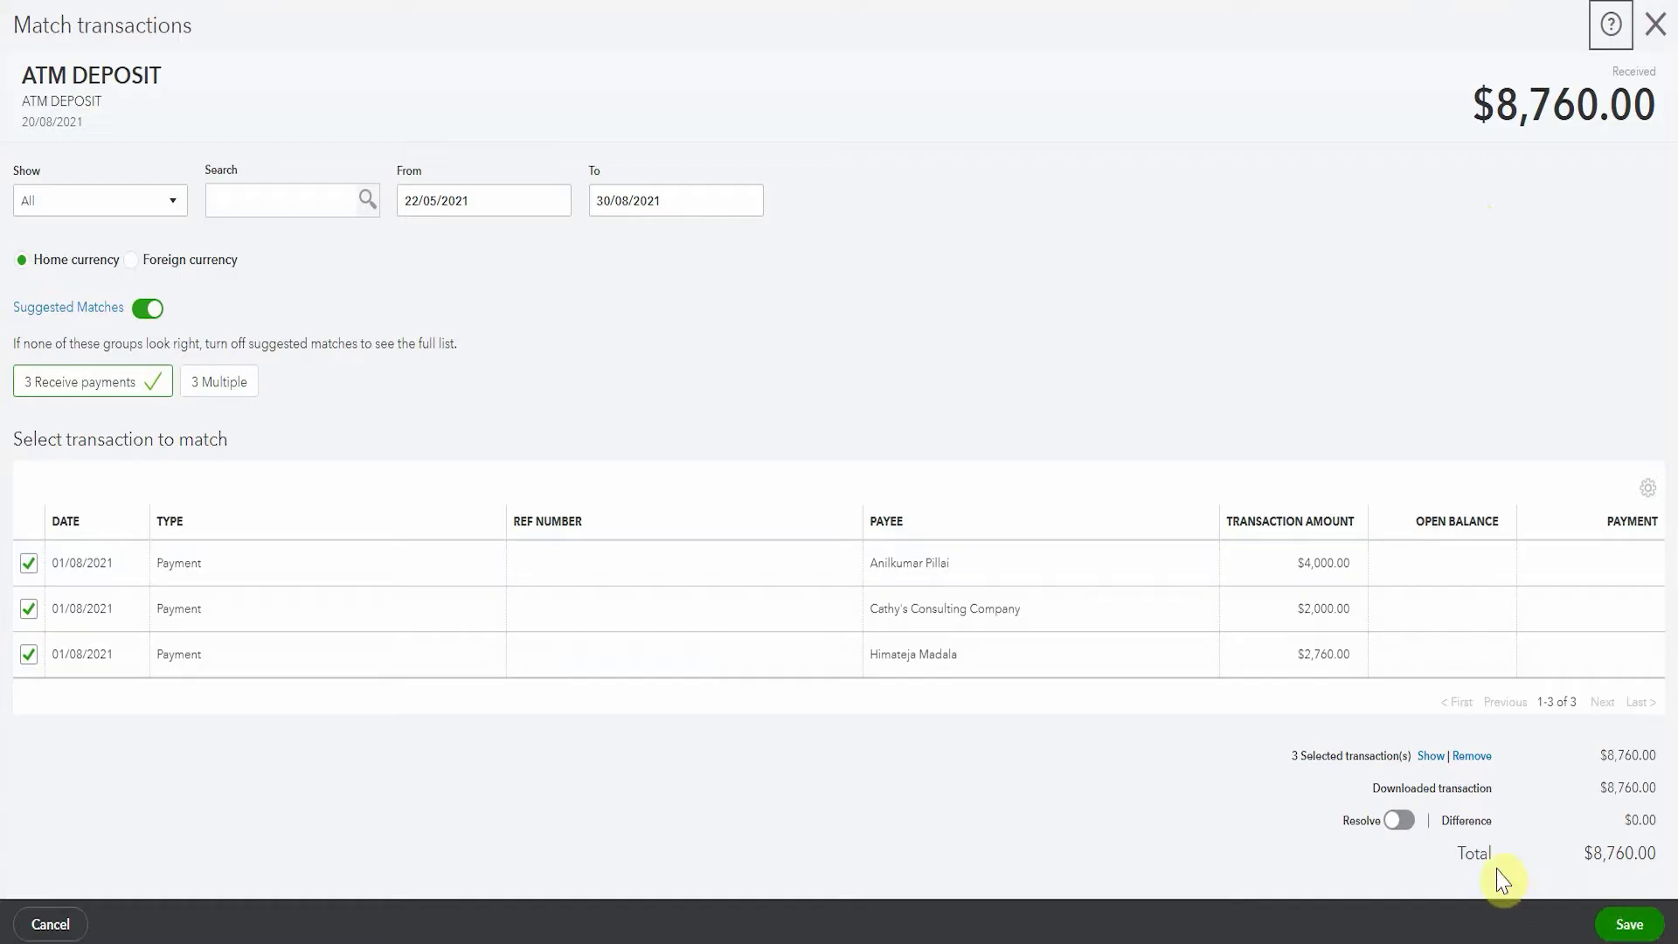
{"action": "left_click", "coordinate": [1625, 923]}
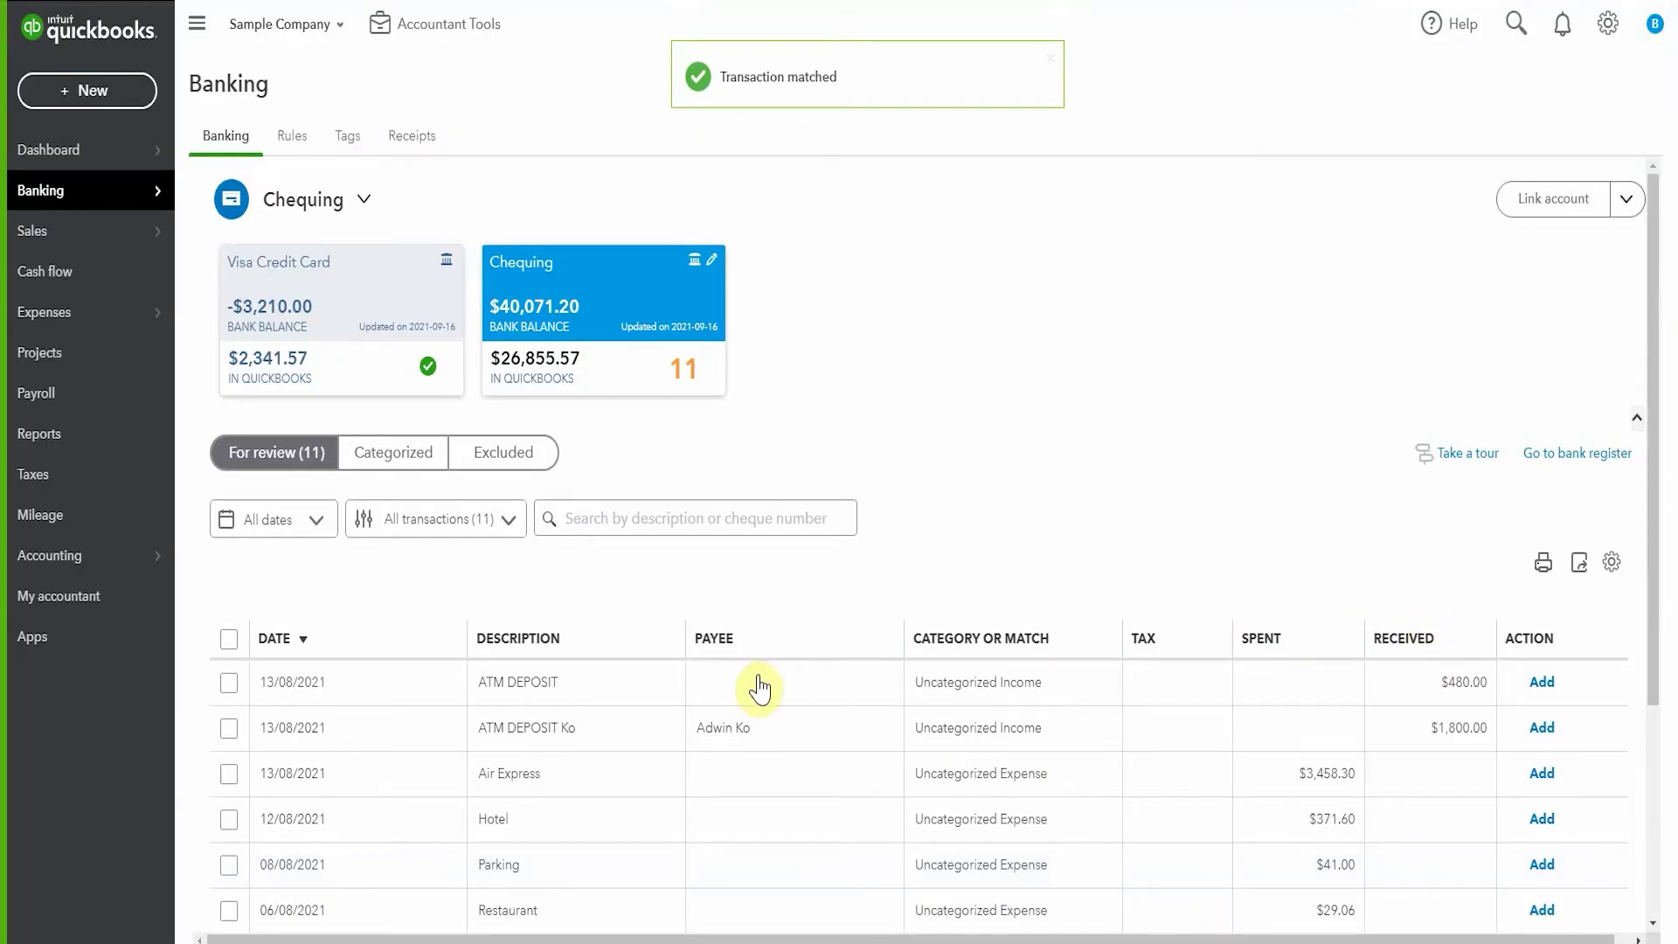
Match the $480.00 ATM DEPOSIT of 13/08/2021 to its two sales receipts and save.
{"action": "left_click", "coordinate": [759, 689]}
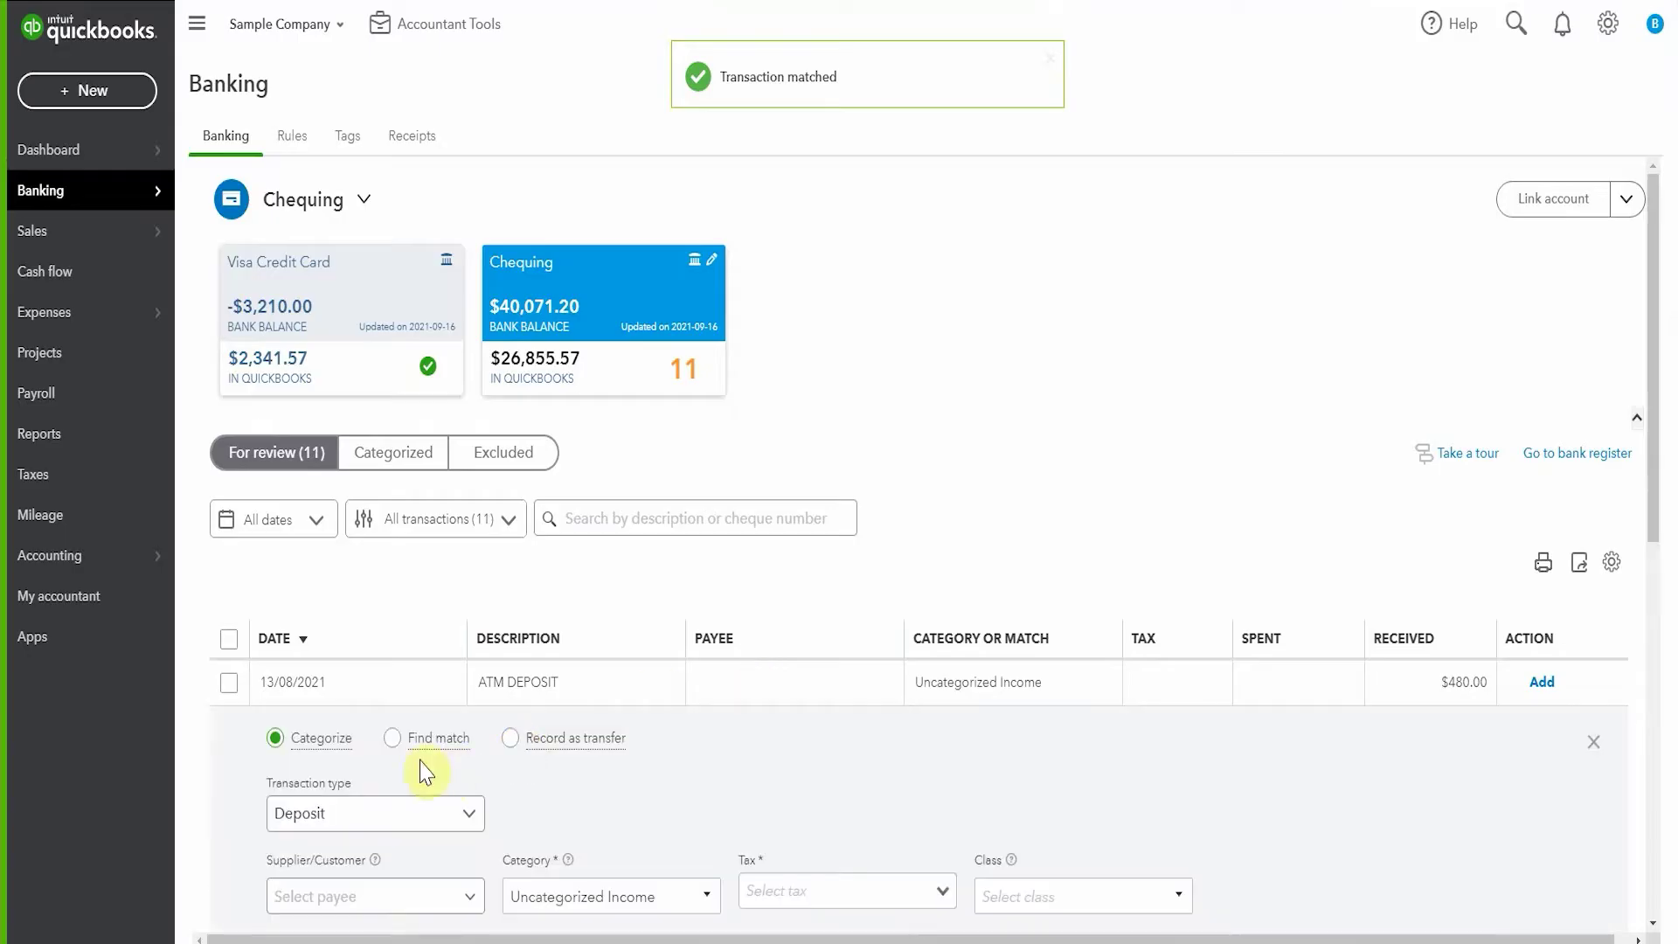
{"action": "left_click", "coordinate": [391, 734]}
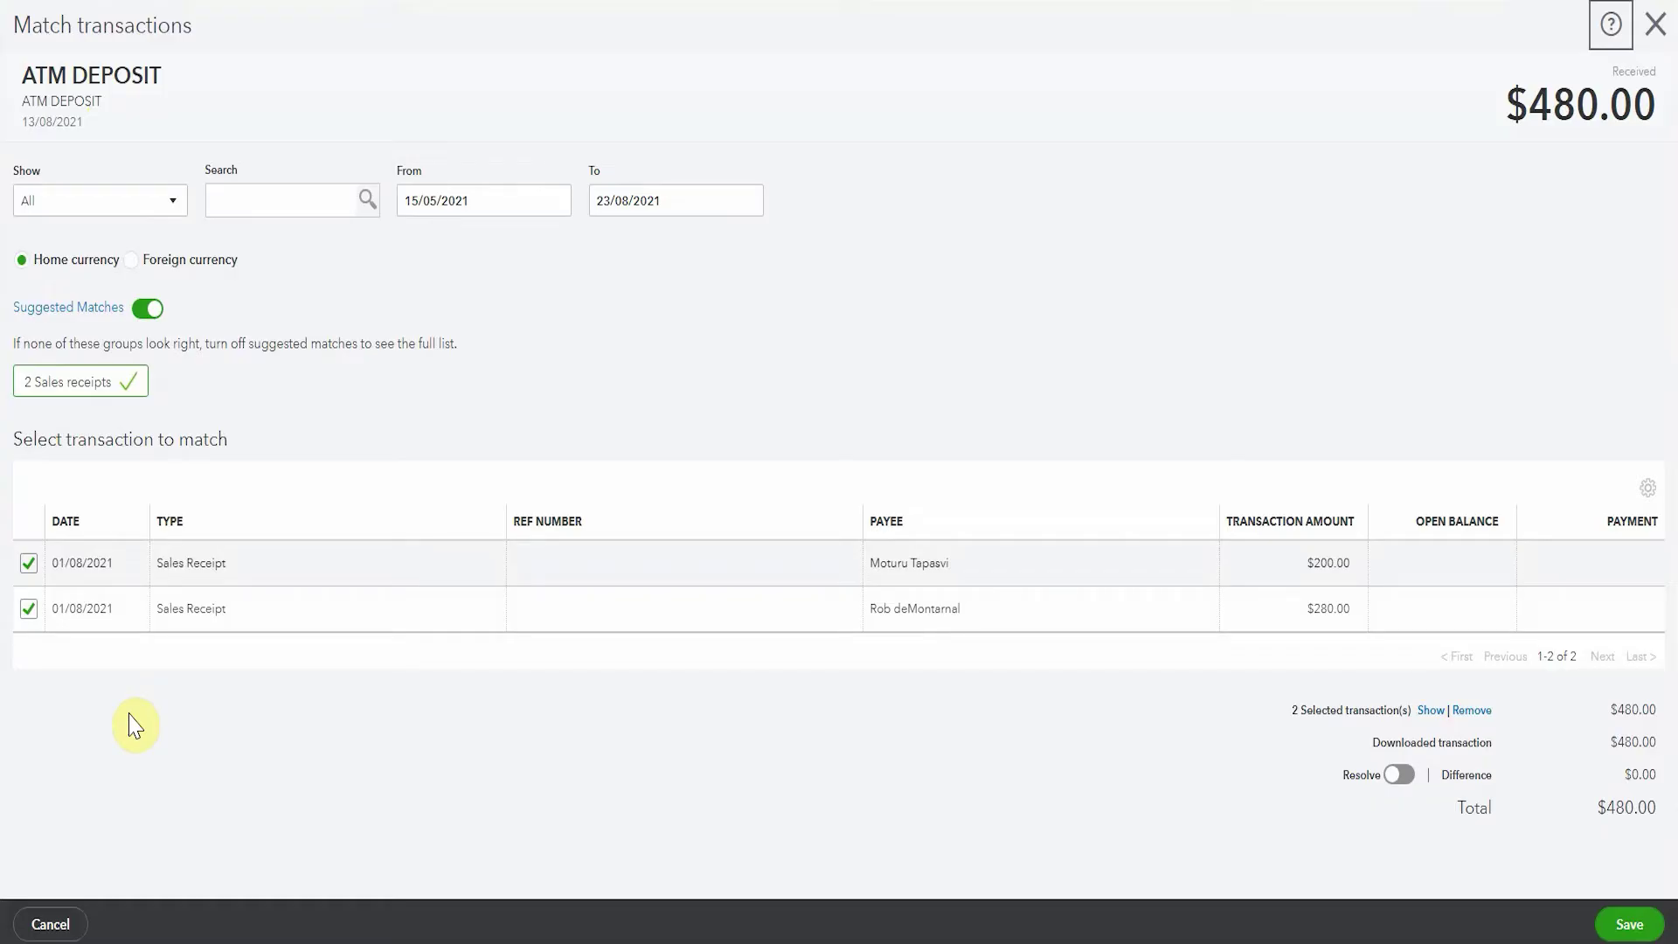
{"action": "left_click", "coordinate": [1630, 925]}
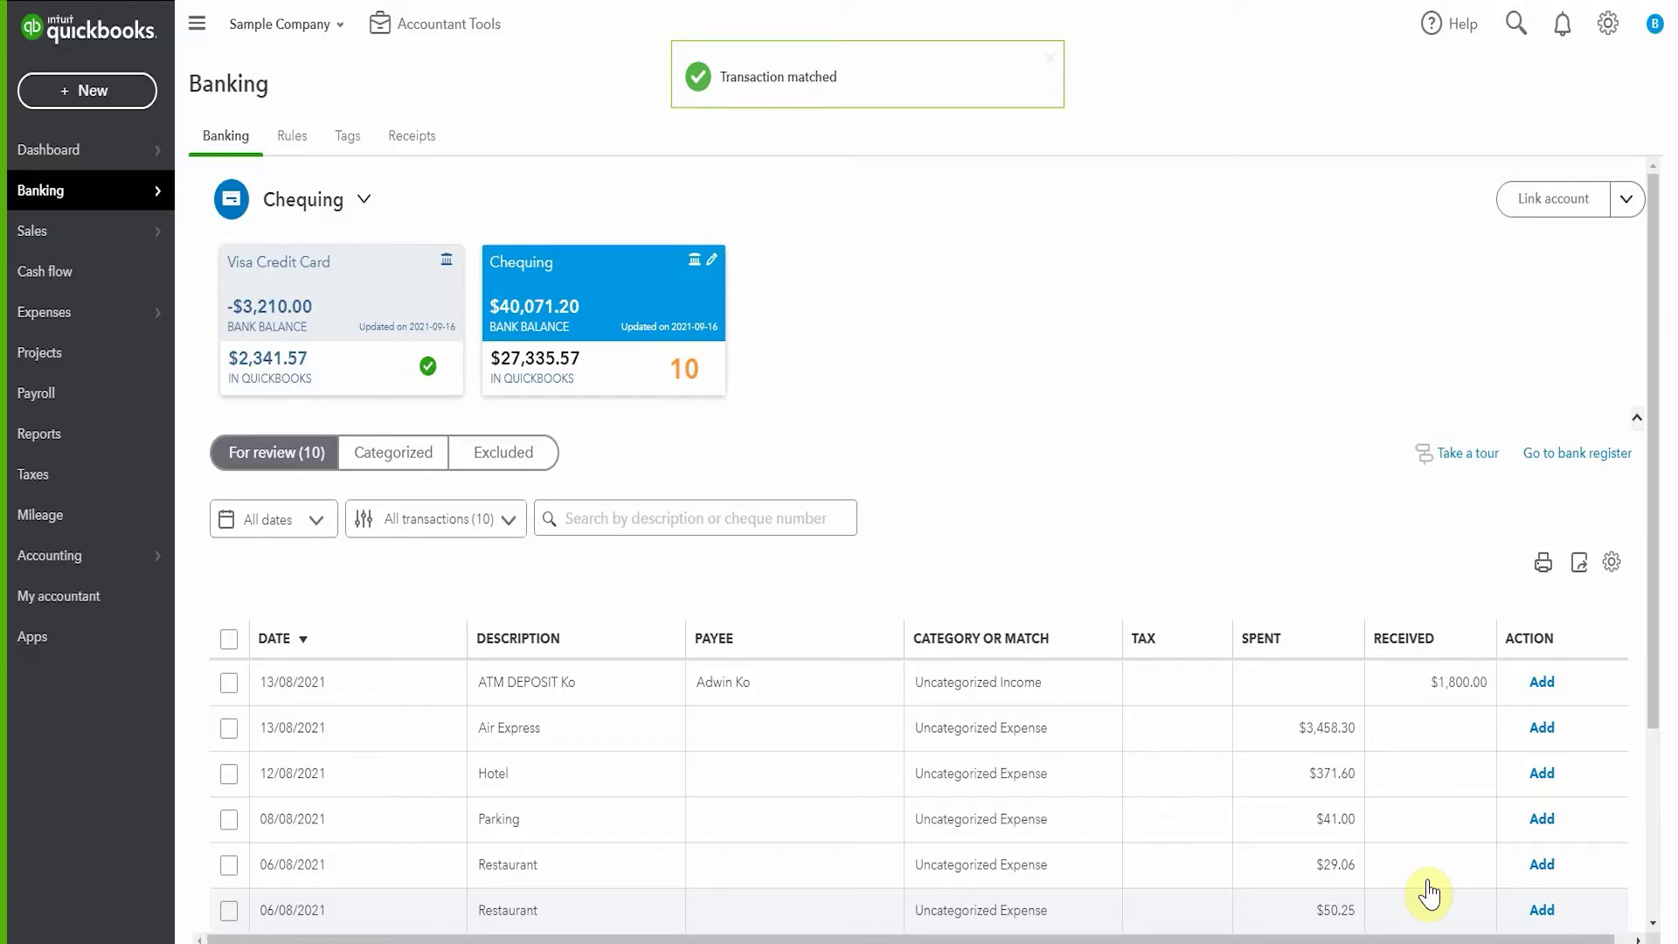
{"action": "left_click", "coordinate": [68, 446]}
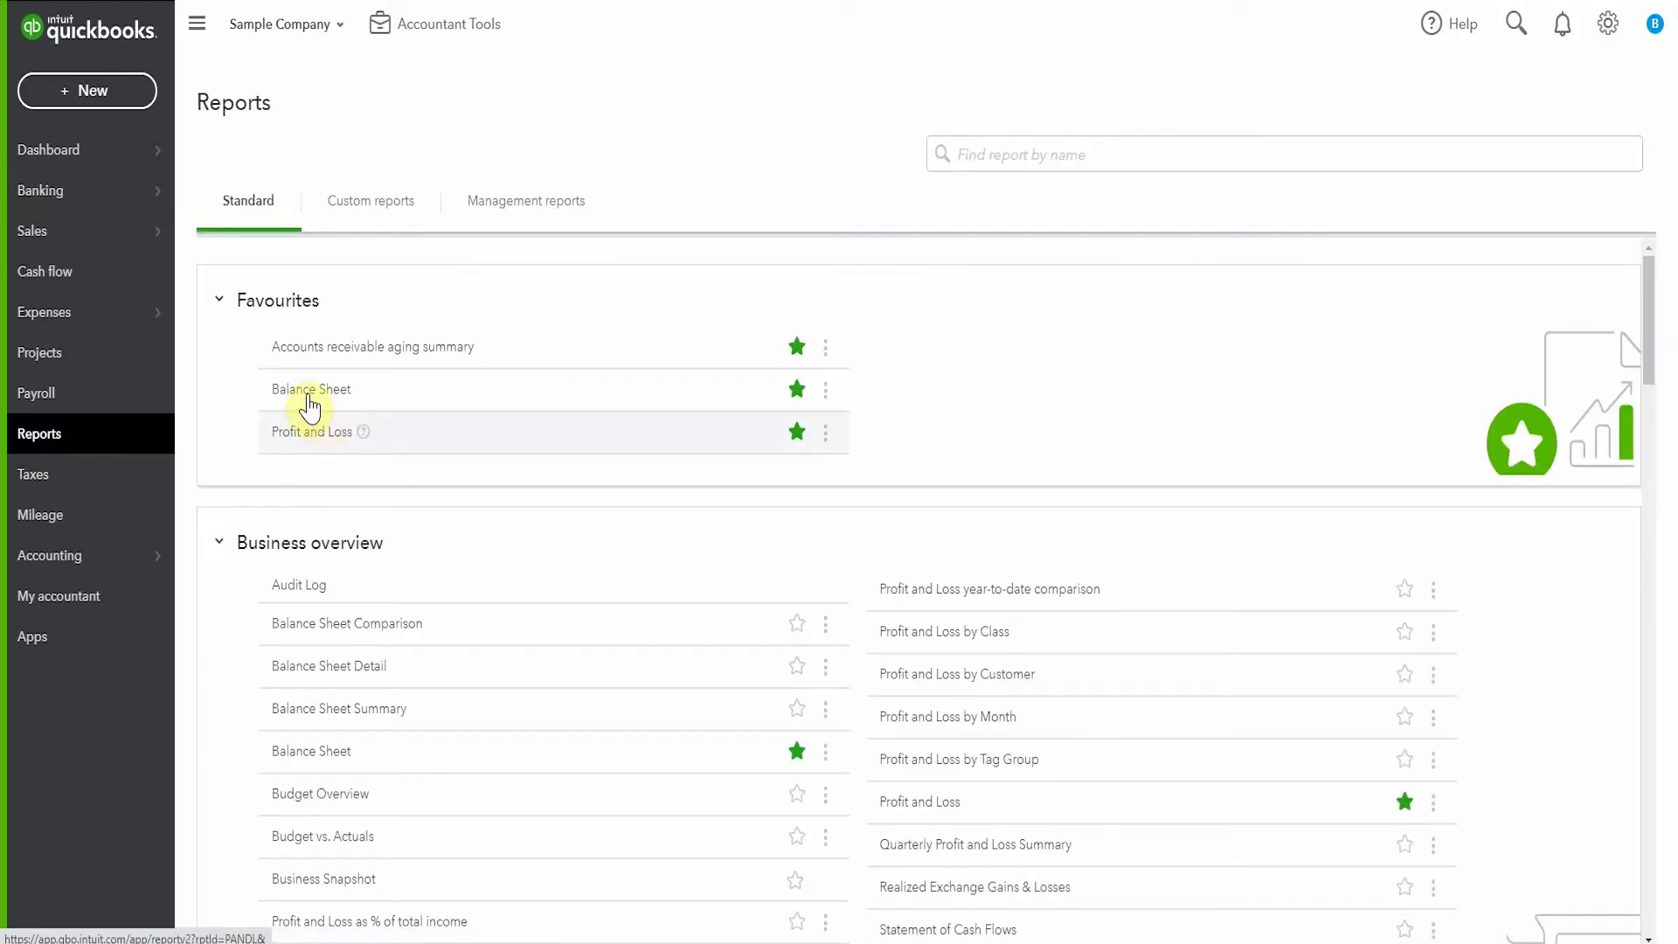
{"action": "left_click", "coordinate": [311, 390]}
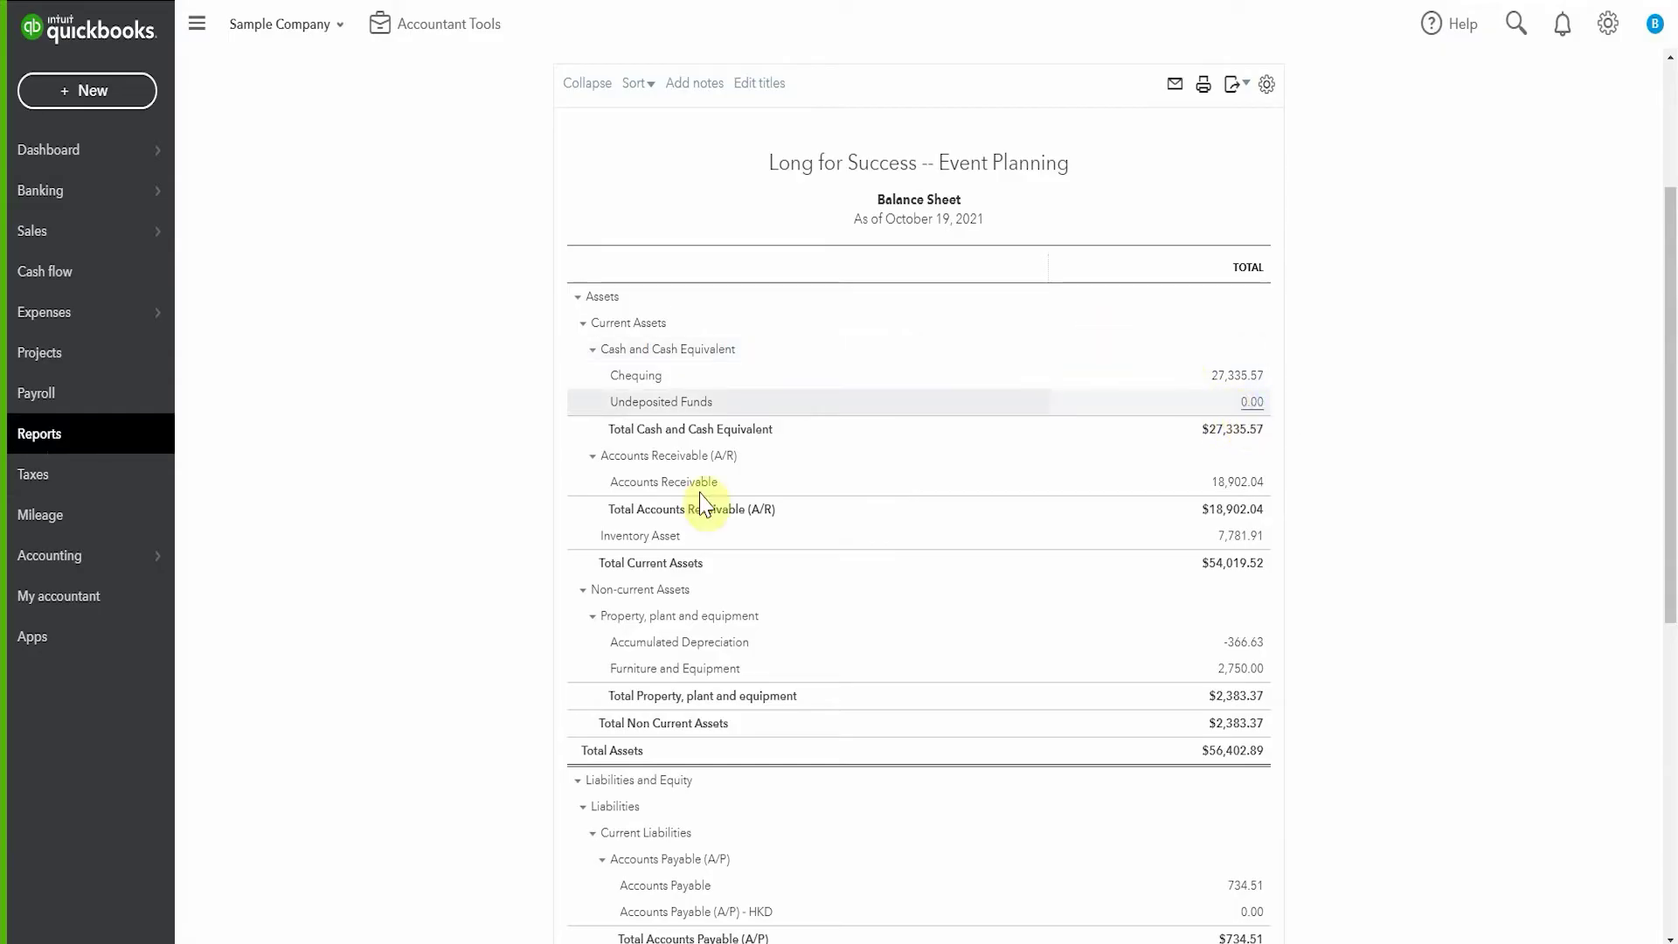
{"action": "left_click", "coordinate": [120, 448]}
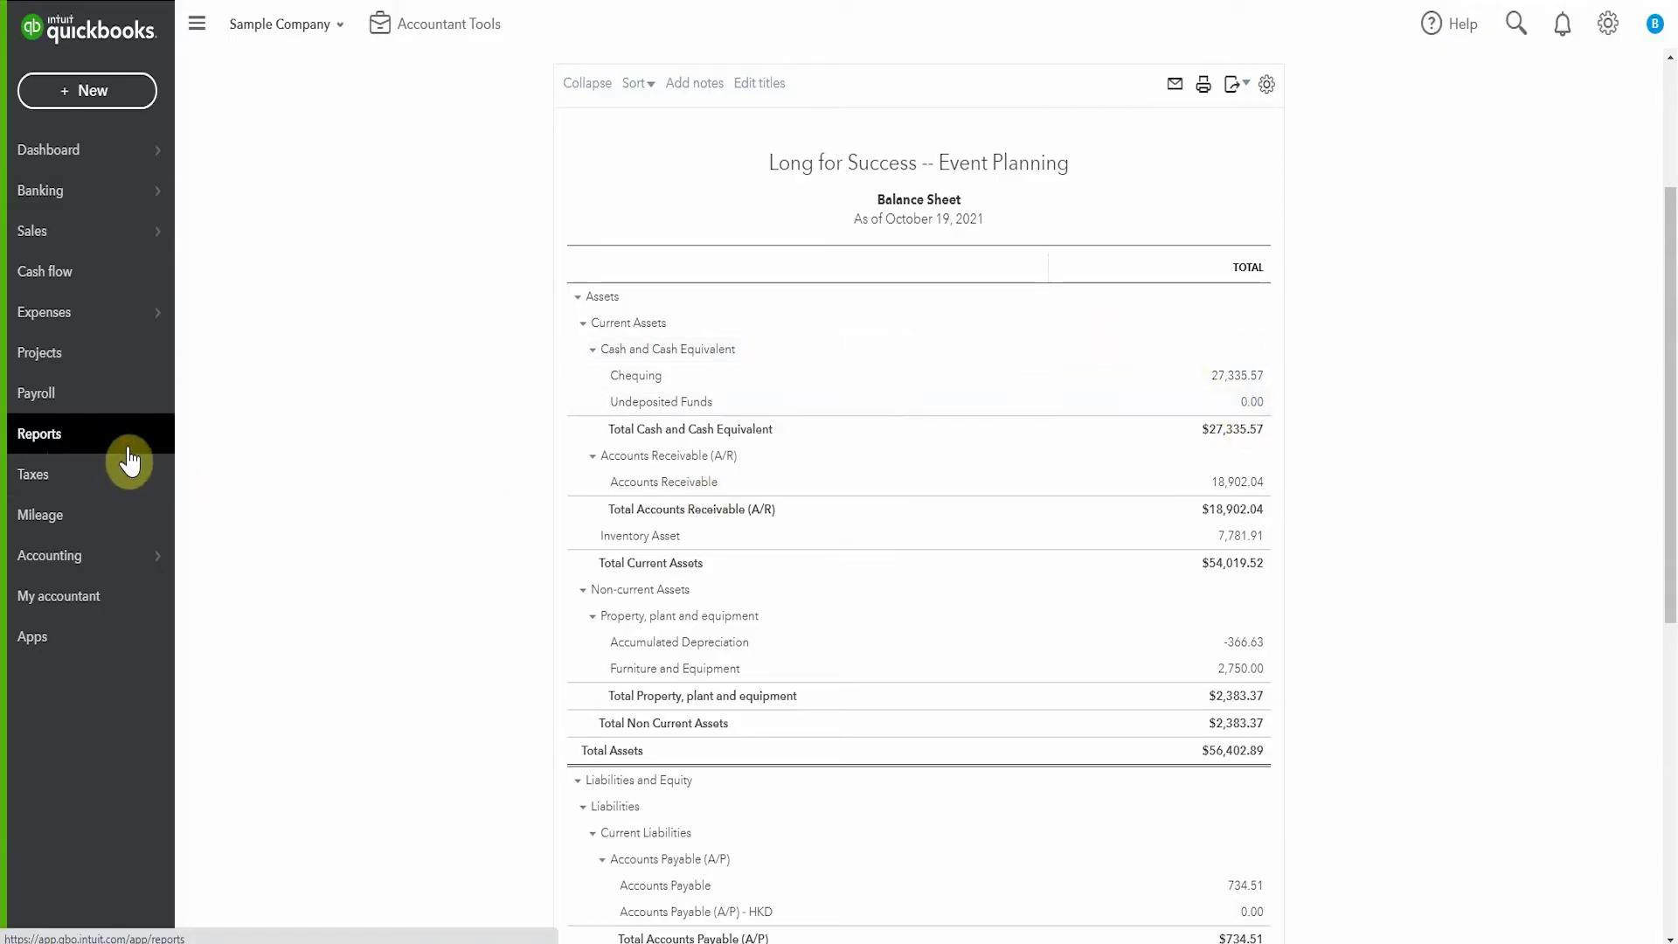
{"action": "left_click", "coordinate": [315, 431]}
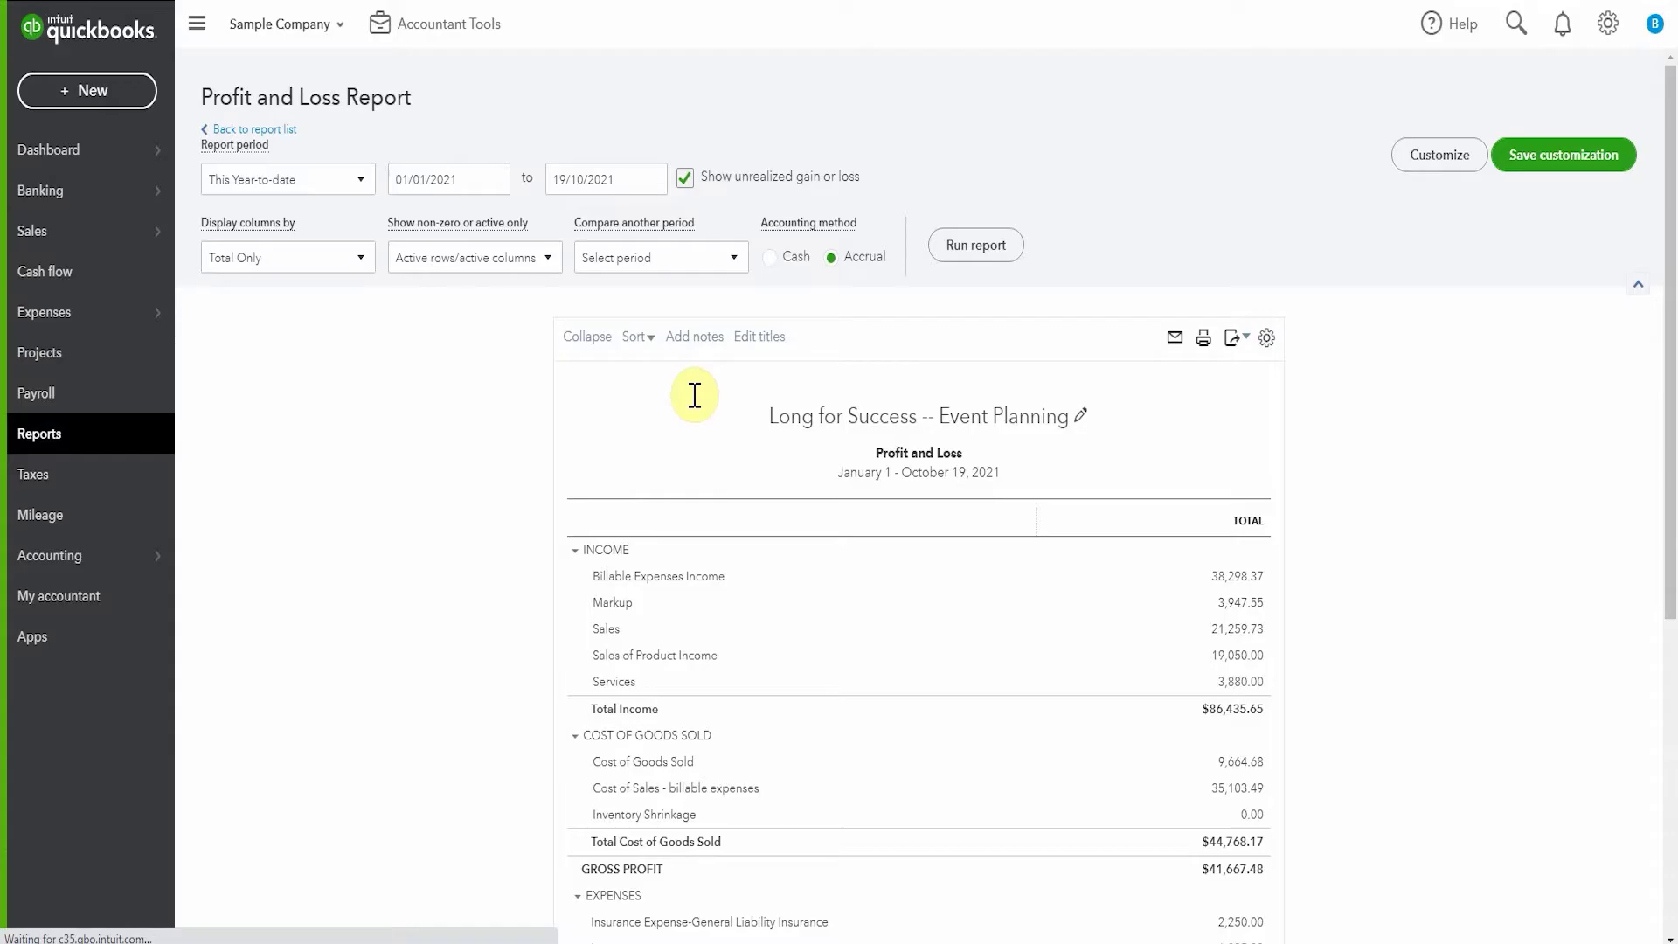
{"action": "scroll", "coordinate": [693, 393], "scroll_direction": "down", "scroll_amount": 3}
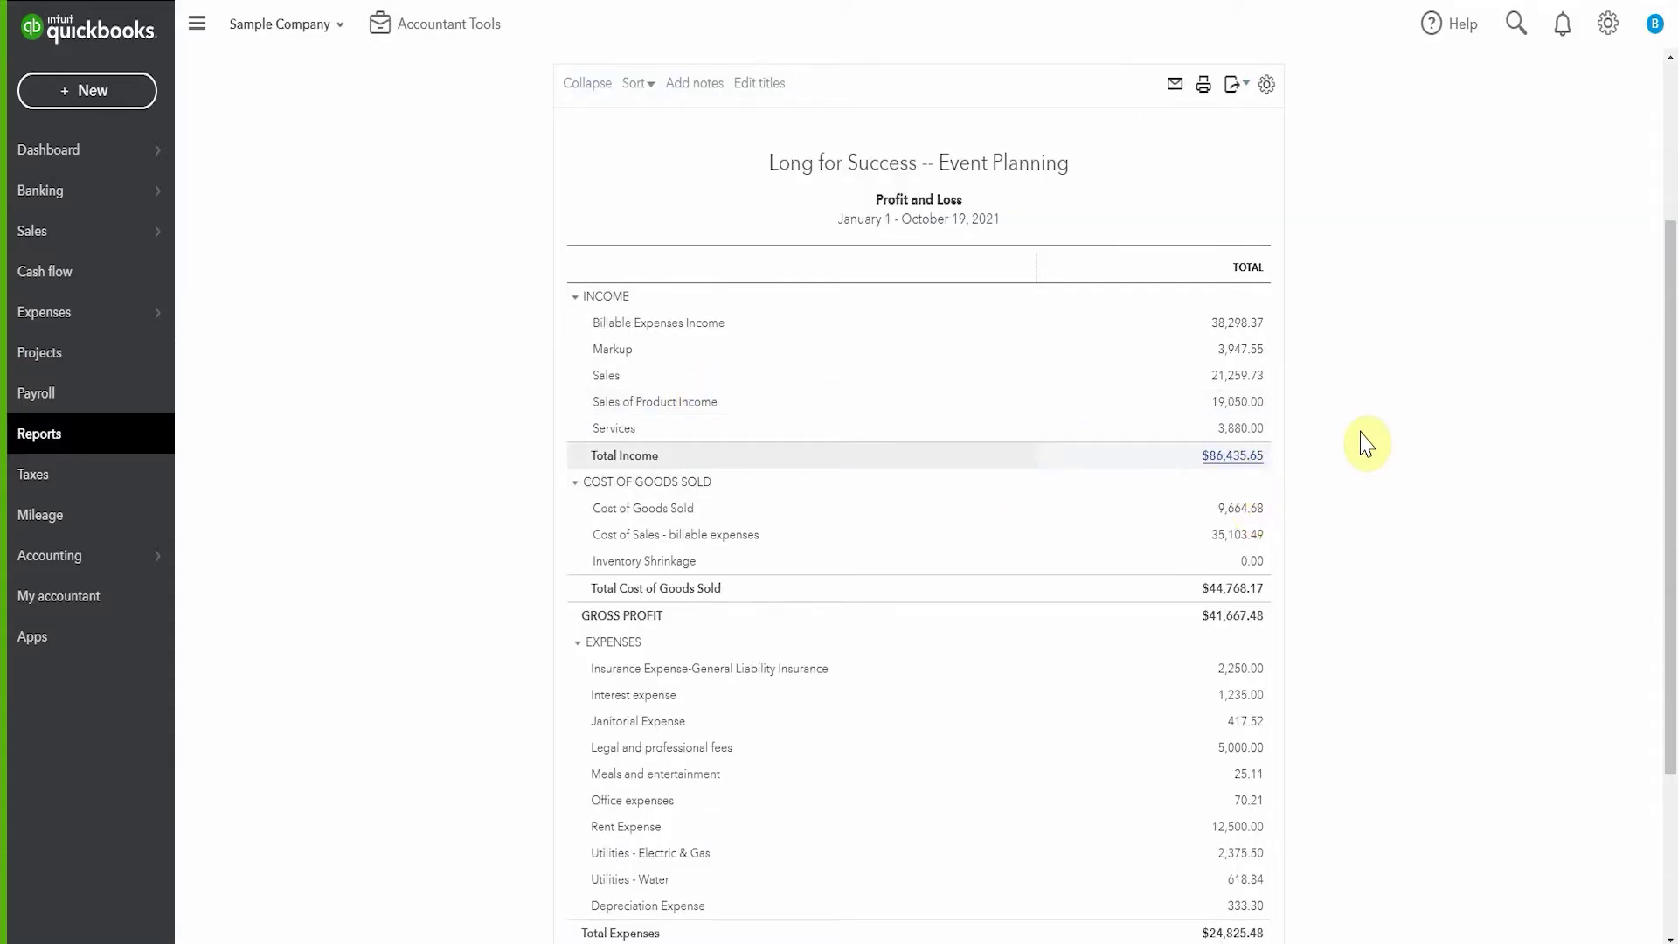
{"action": "scroll", "coordinate": [1221, 808], "scroll_direction": "down", "scroll_amount": 3}
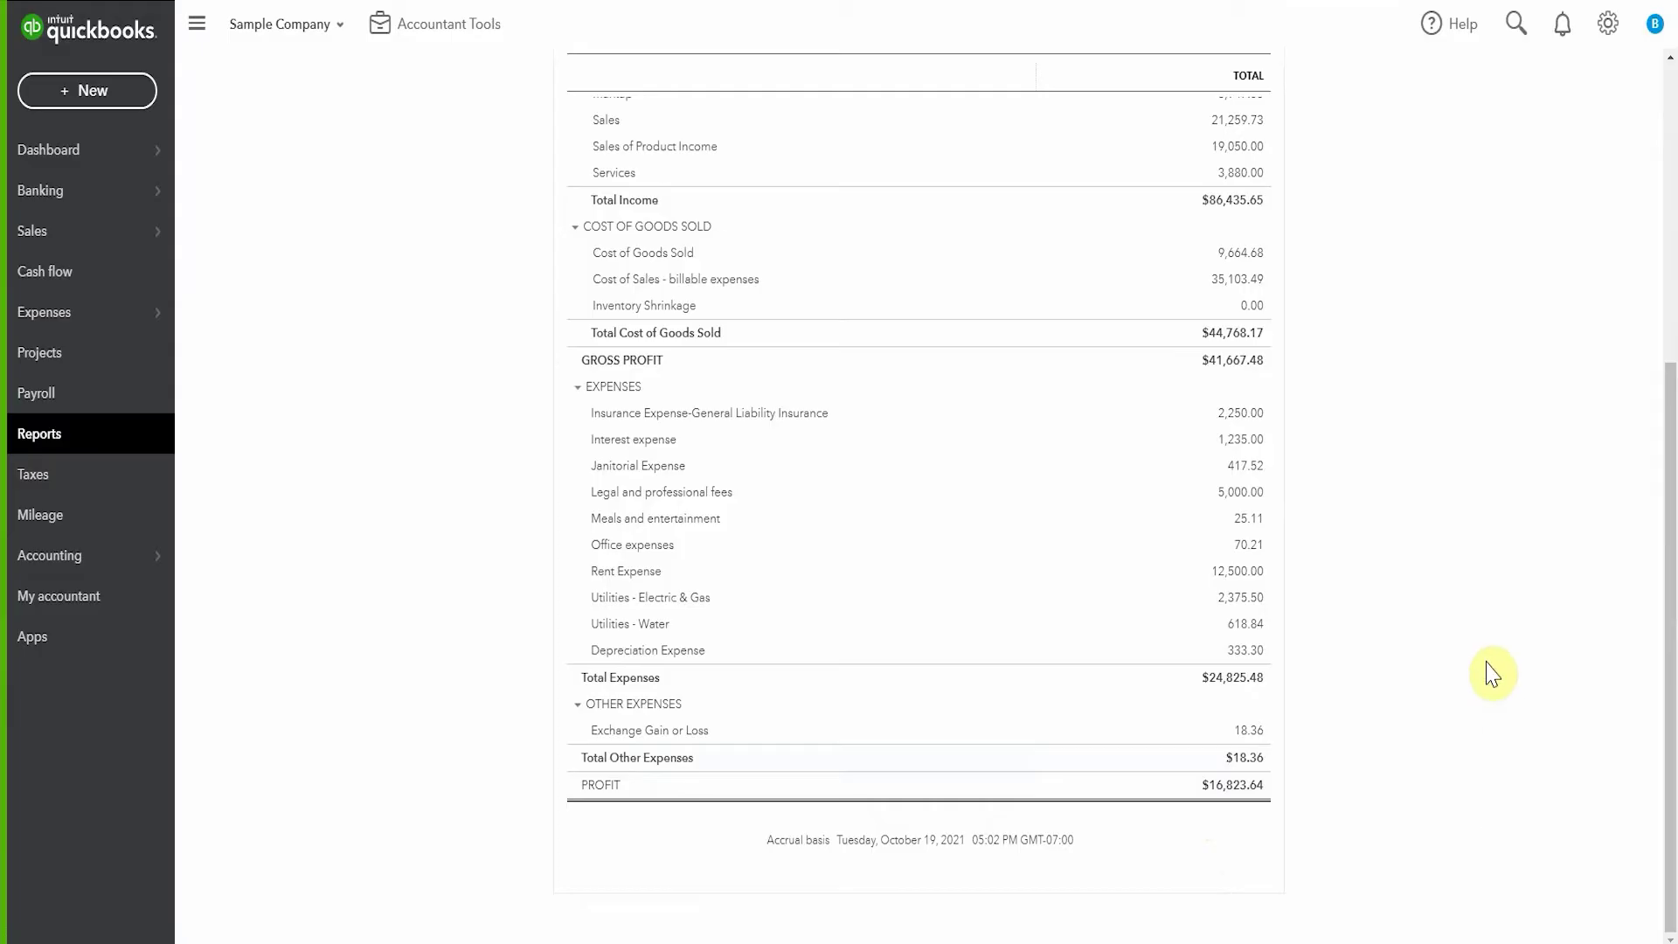
{"action": "scroll", "coordinate": [1332, 710], "scroll_direction": "up", "scroll_amount": 6}
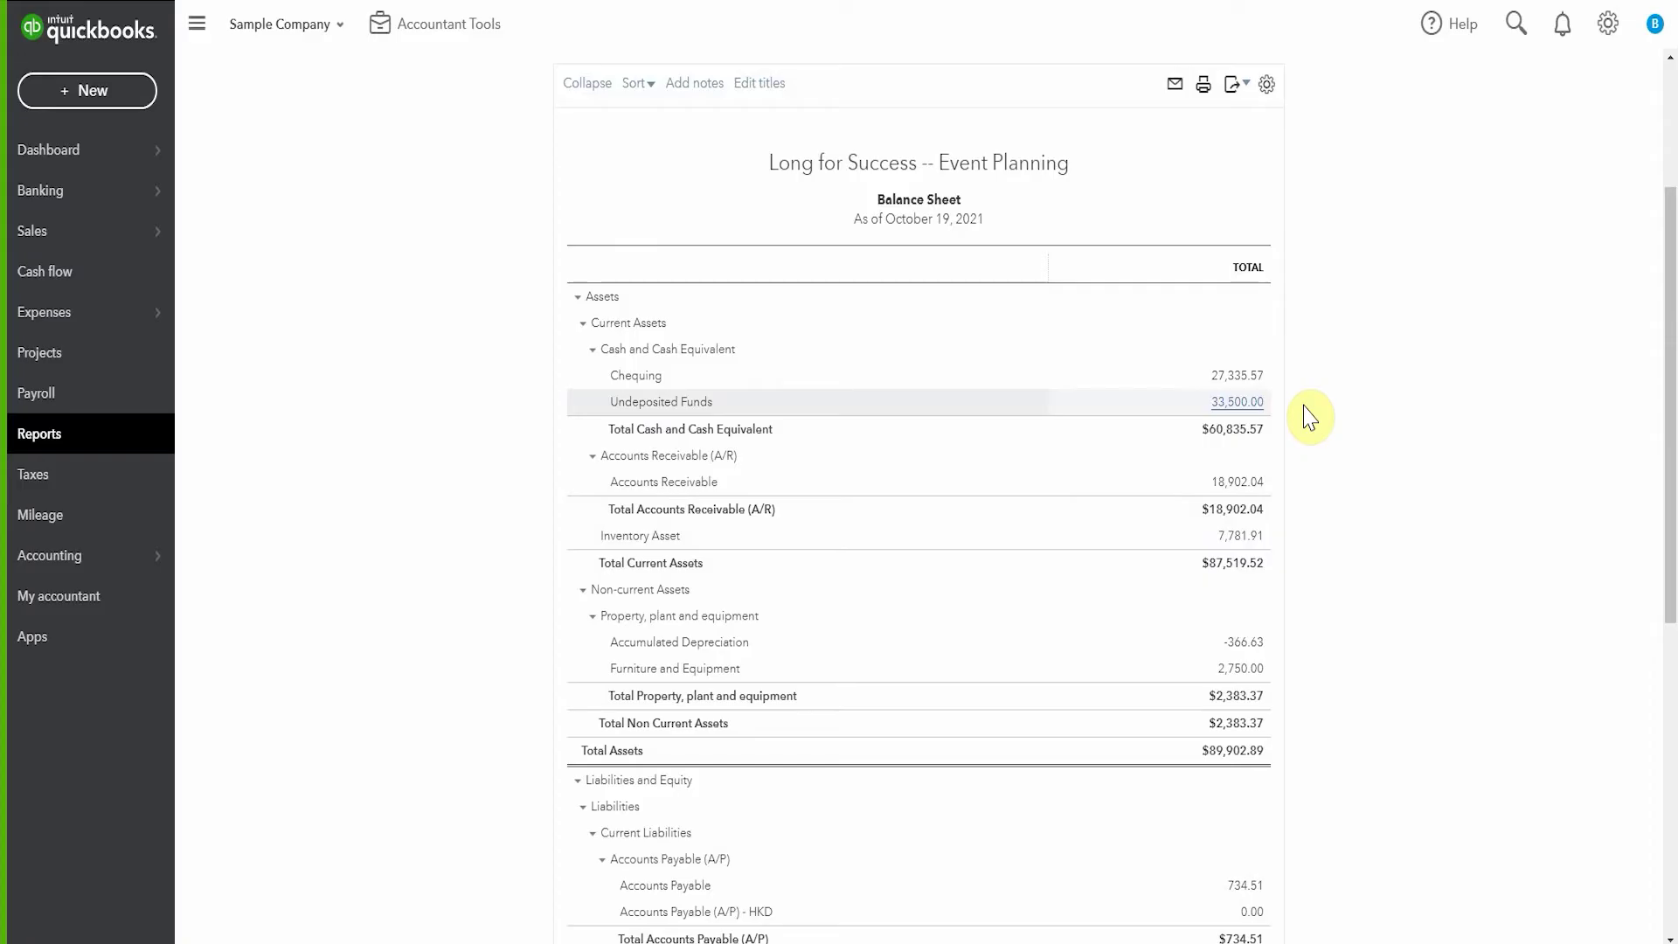
Start a new Bank Deposit and bring up its deposit account list.
{"action": "left_click", "coordinate": [109, 96]}
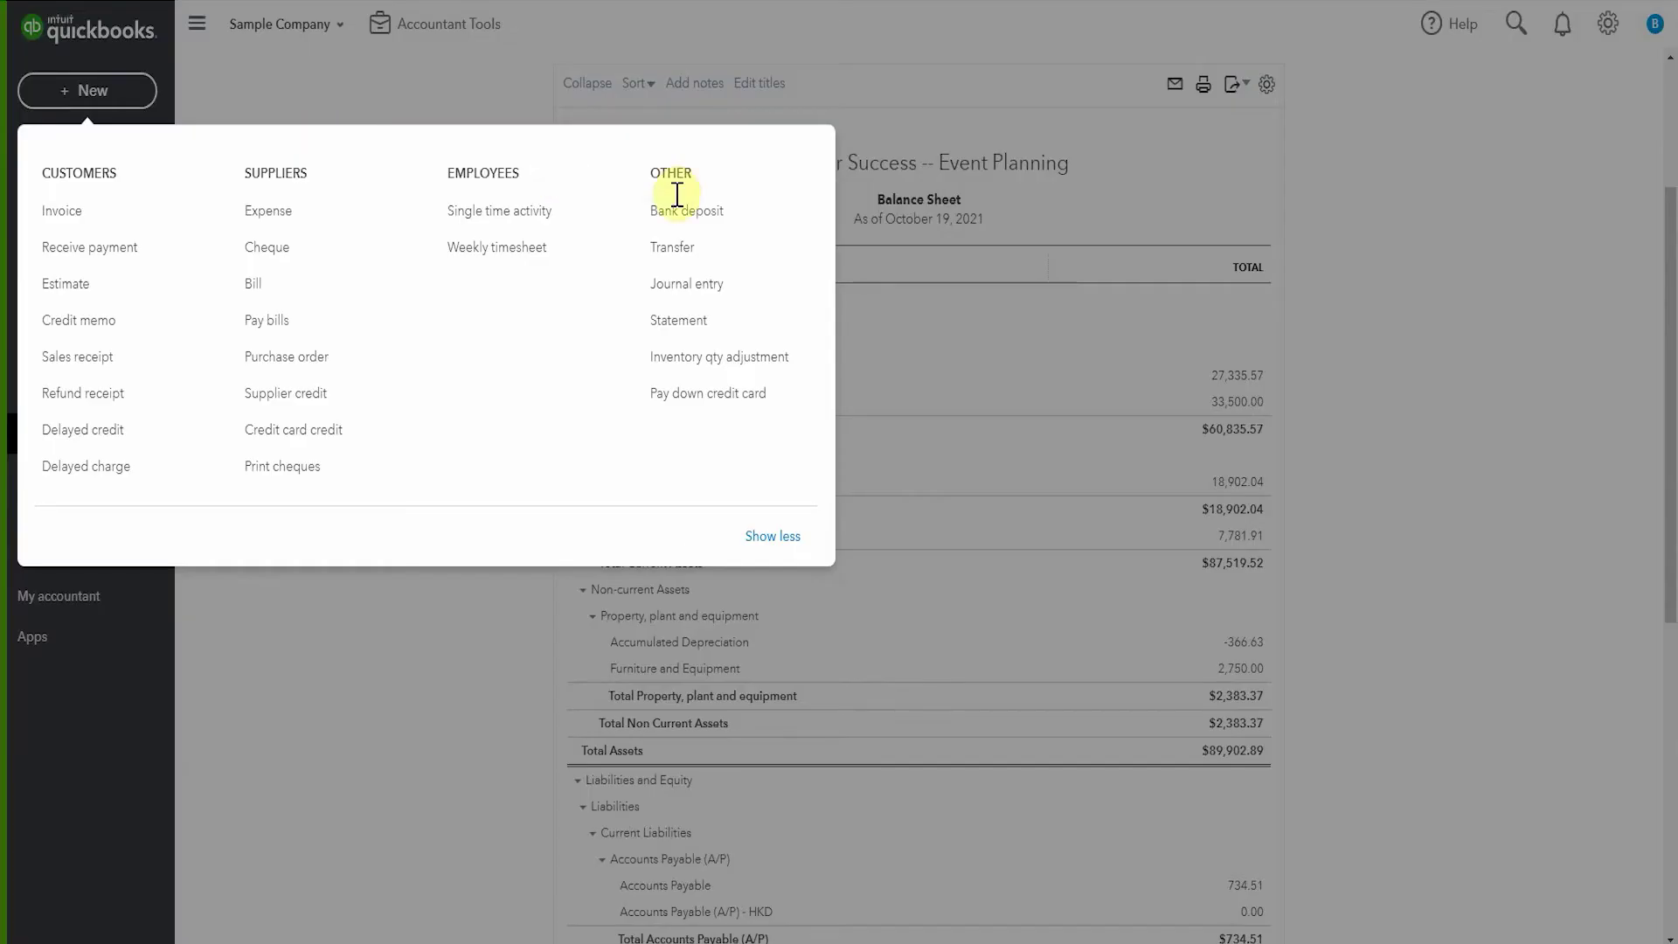
{"action": "left_click", "coordinate": [715, 227]}
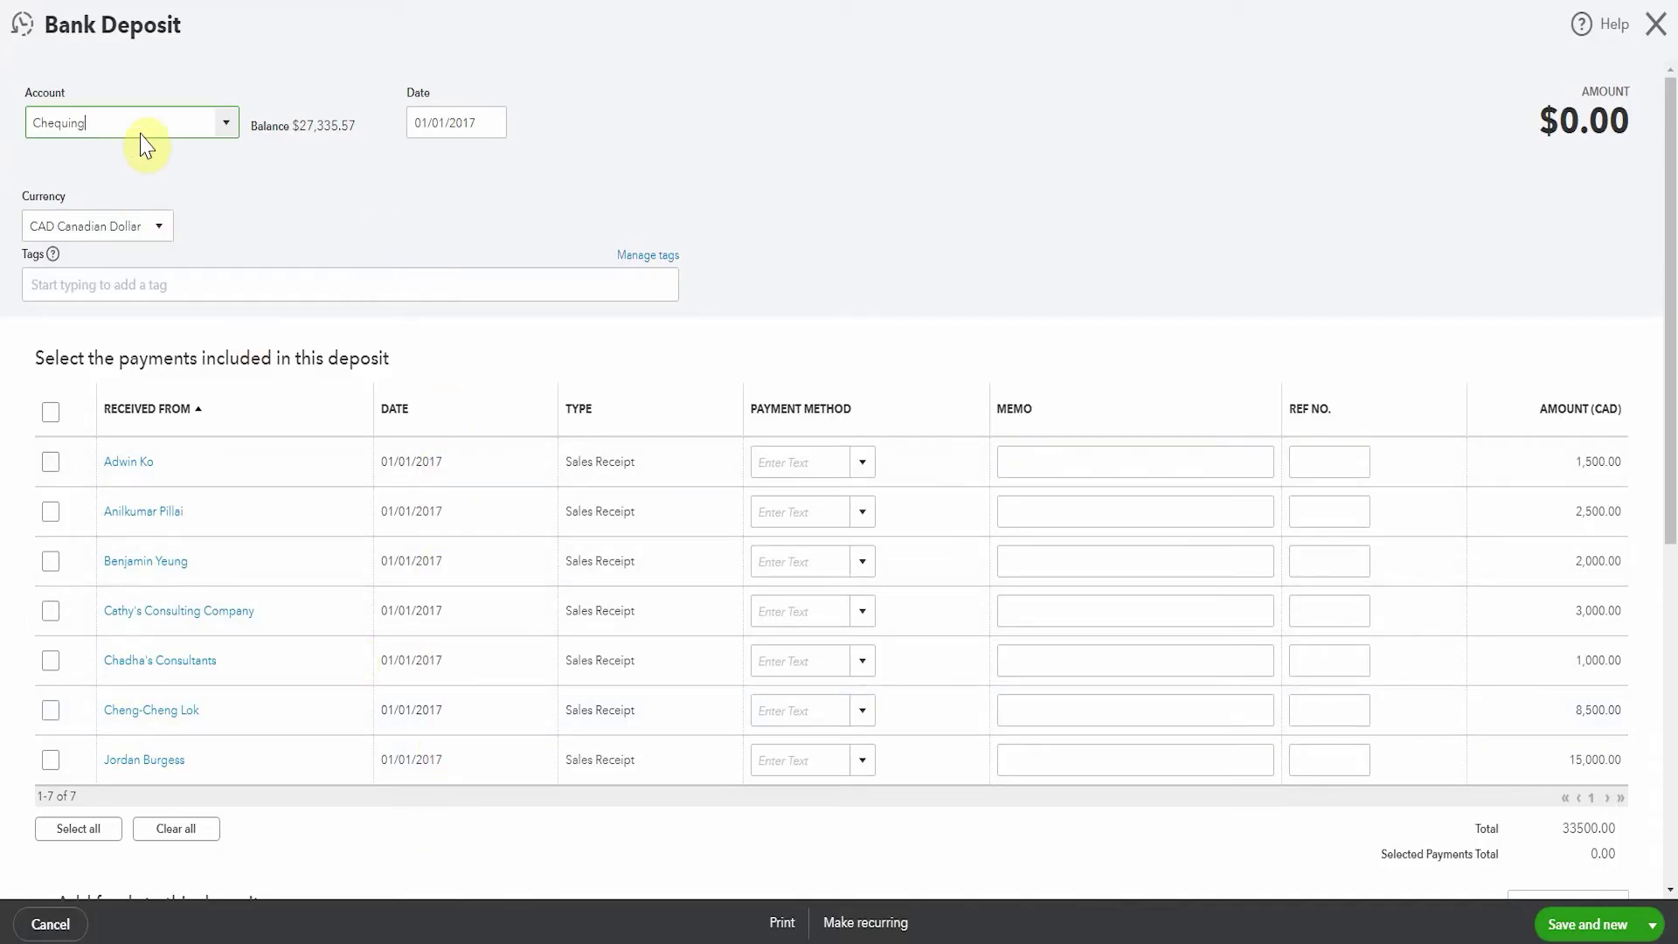
{"action": "left_click", "coordinate": [226, 127]}
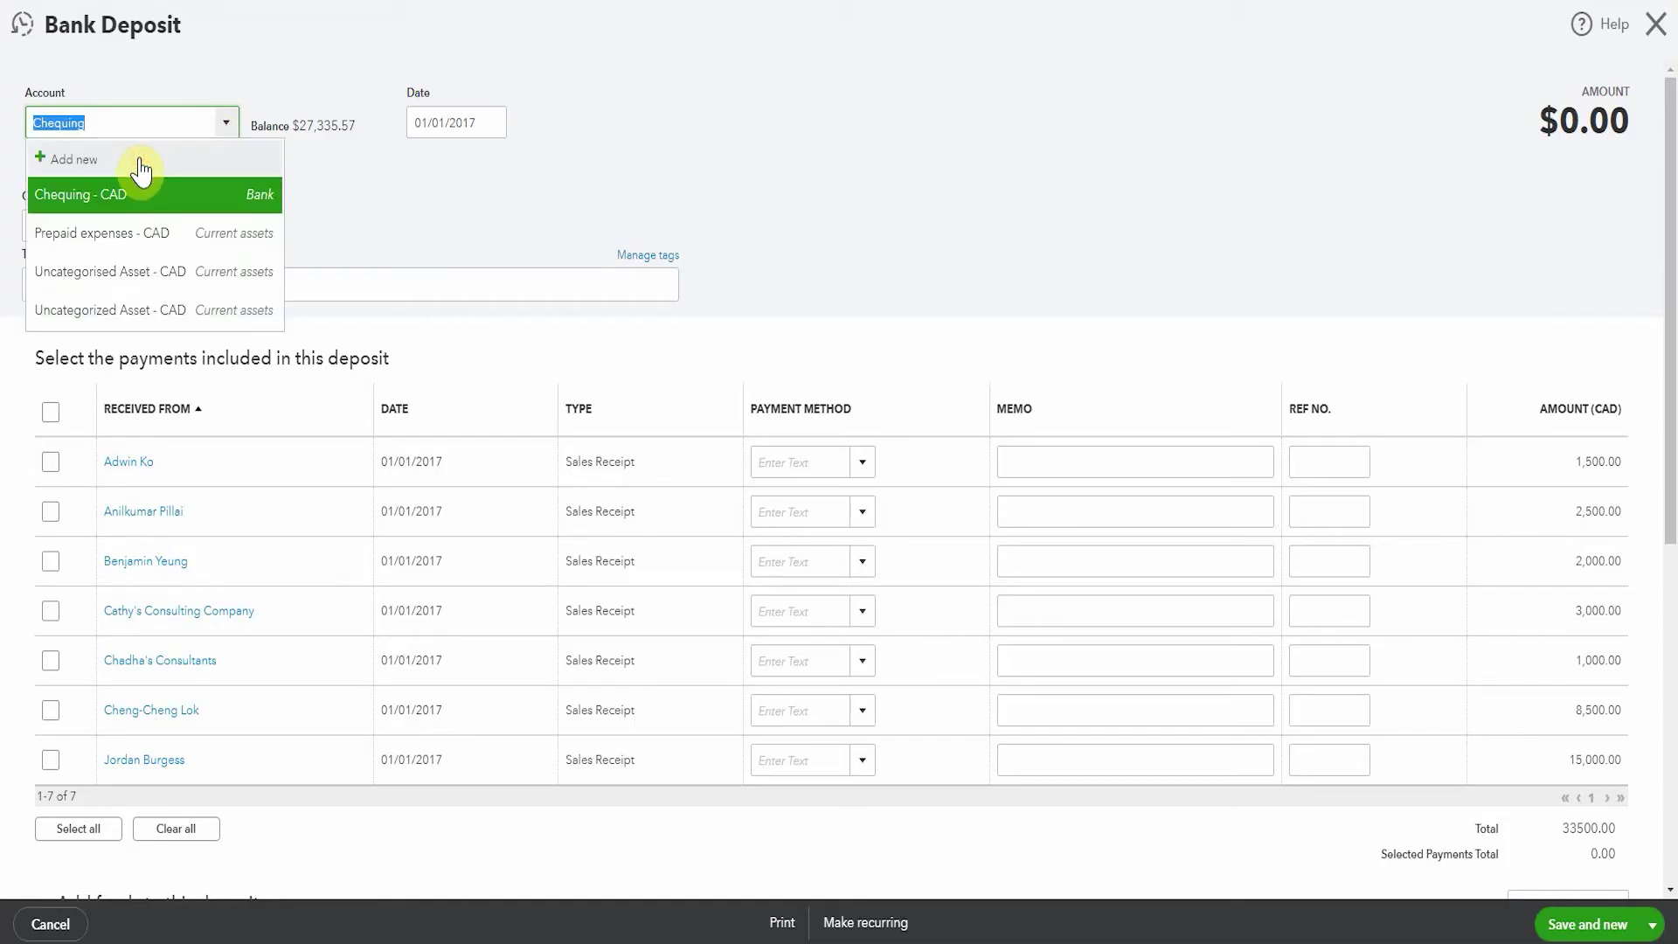
Add a new account named 'Undeposited clearing' and save it as the deposit account.
{"action": "left_click", "coordinate": [141, 171]}
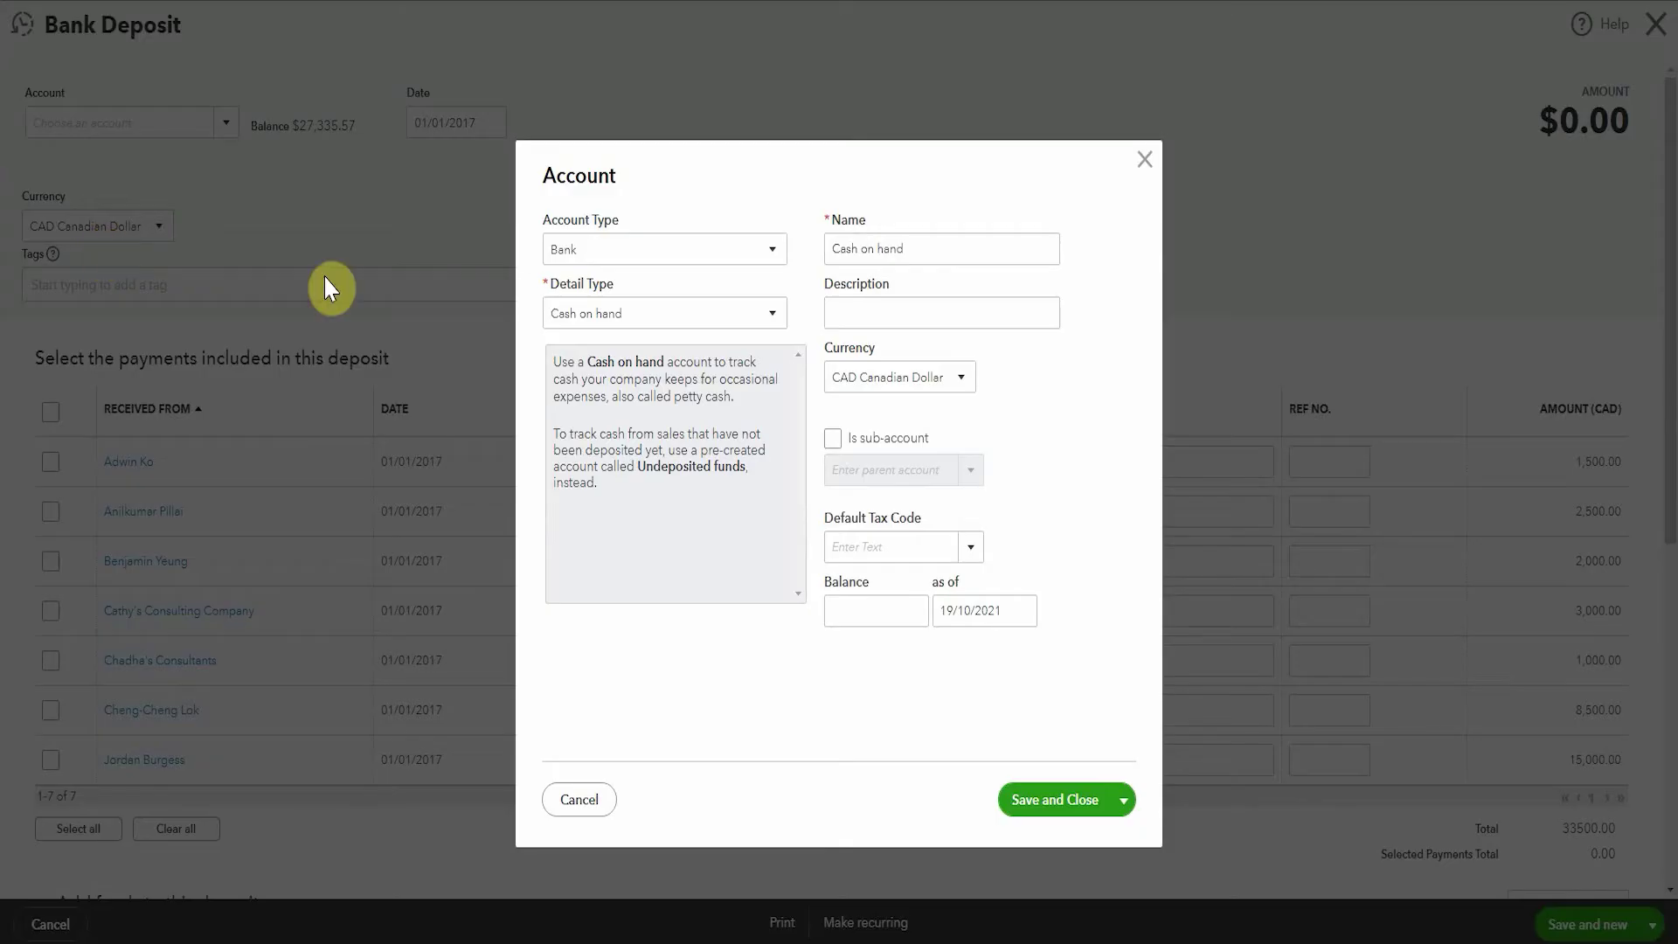
{"action": "triple_click", "coordinate": [828, 252]}
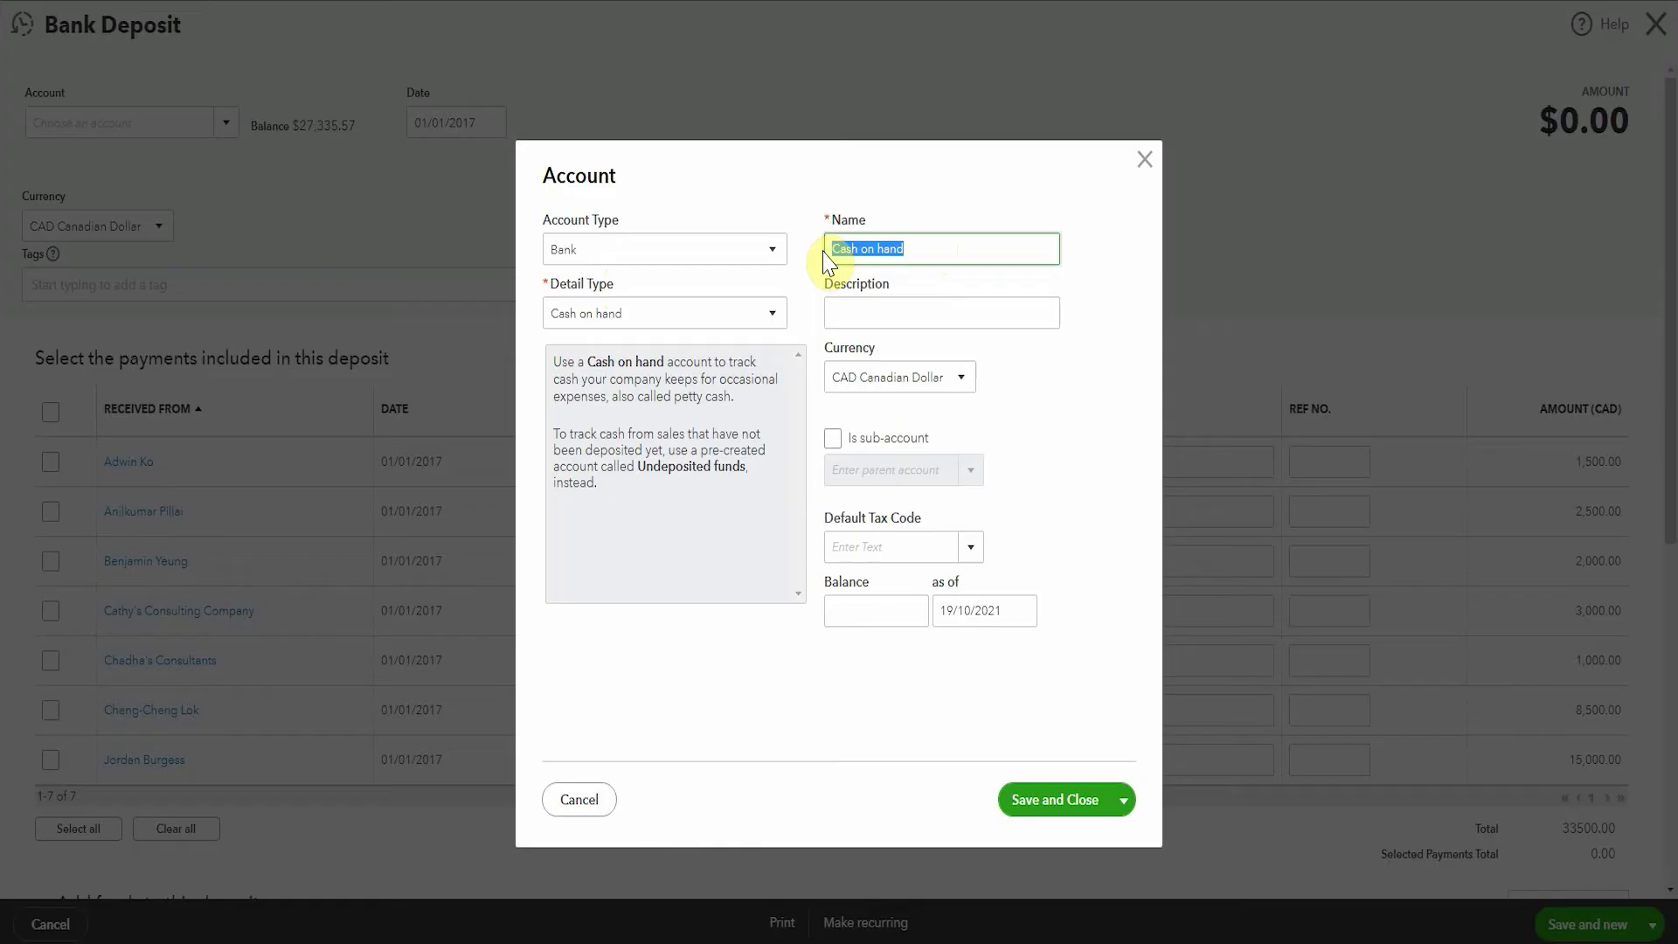
{"action": "type", "text": "Undeposited clearing"}
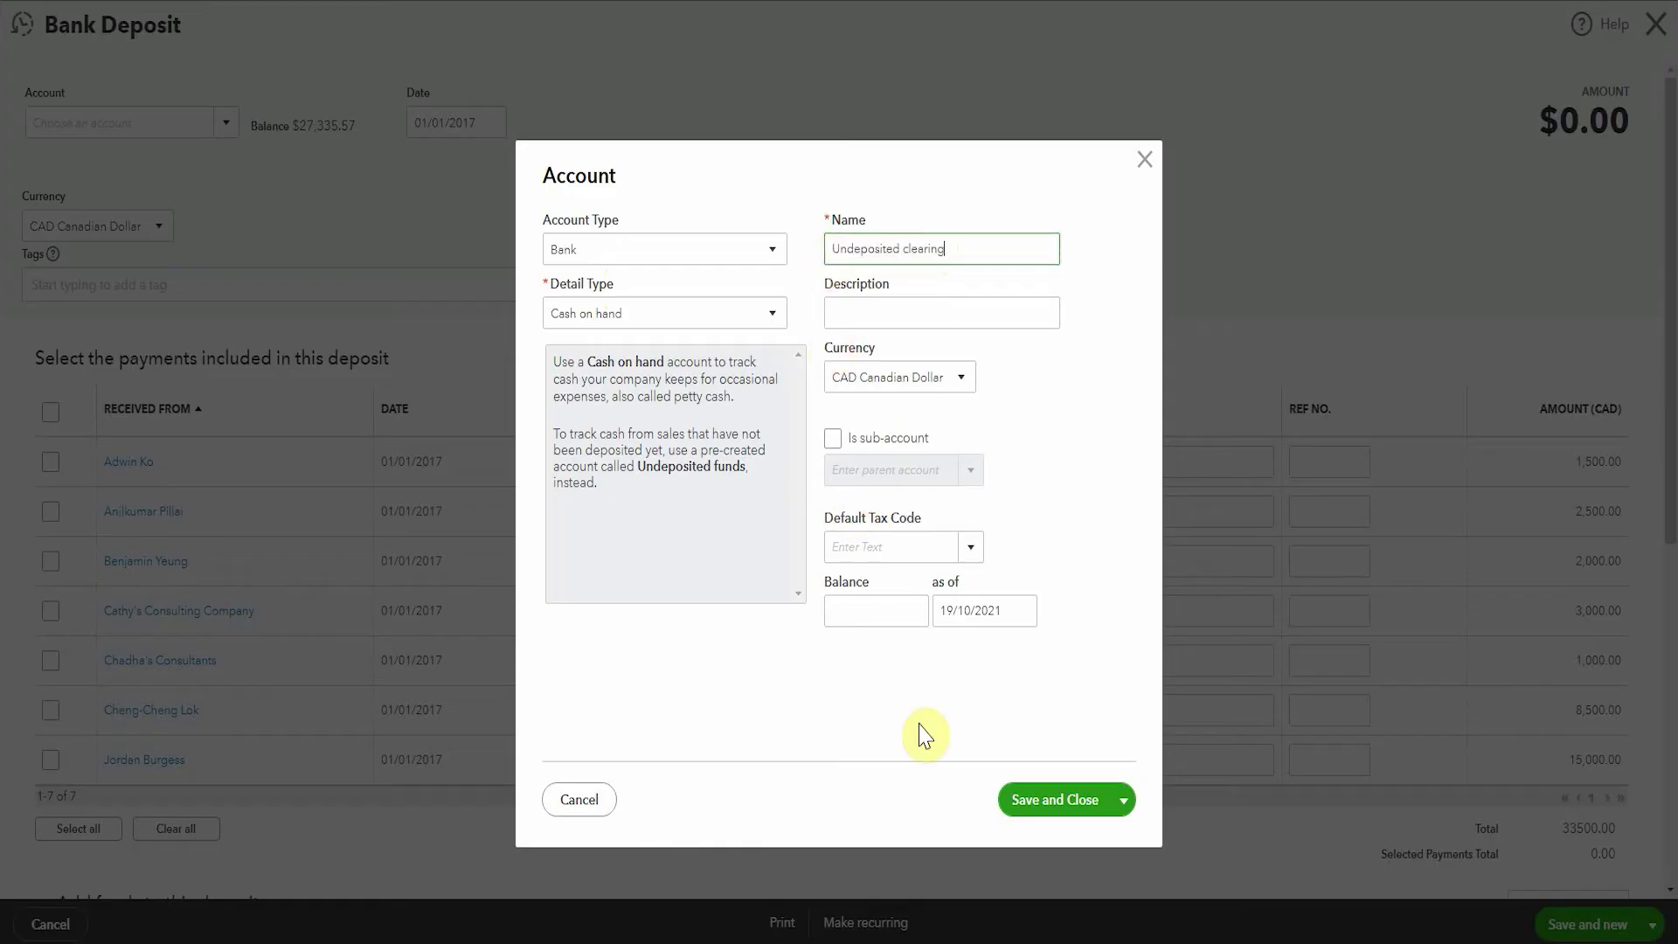
{"action": "left_click", "coordinate": [1054, 800]}
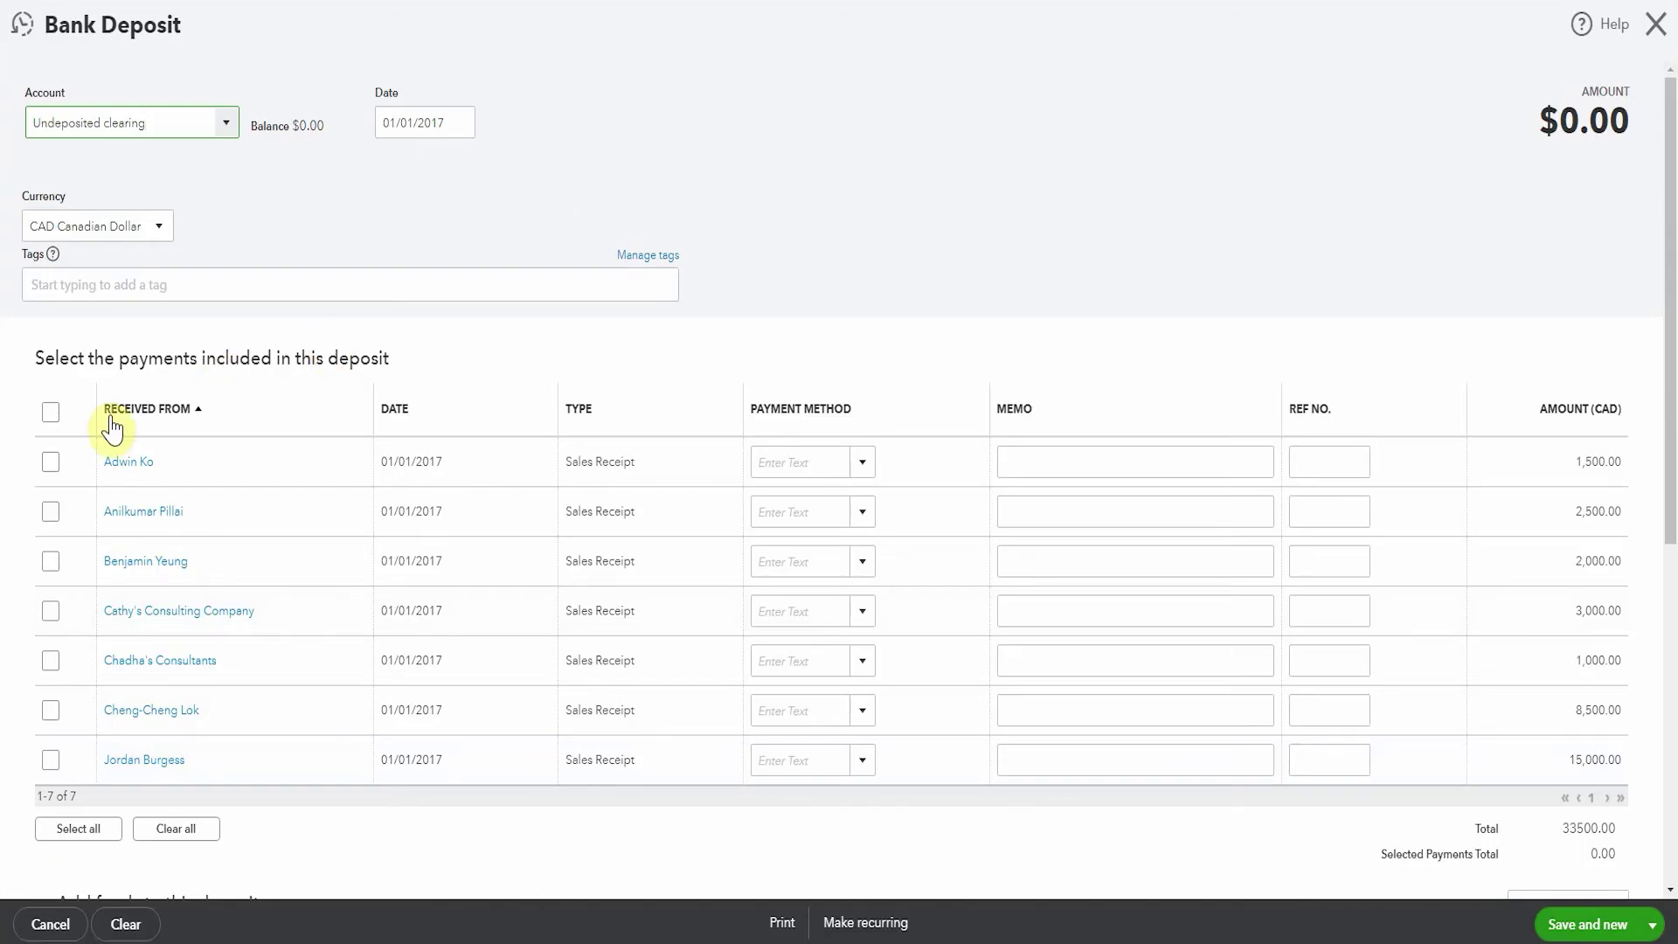
Select all seven payments totalling $33,500.00 and save and close the deposit.
{"action": "left_click", "coordinate": [50, 411]}
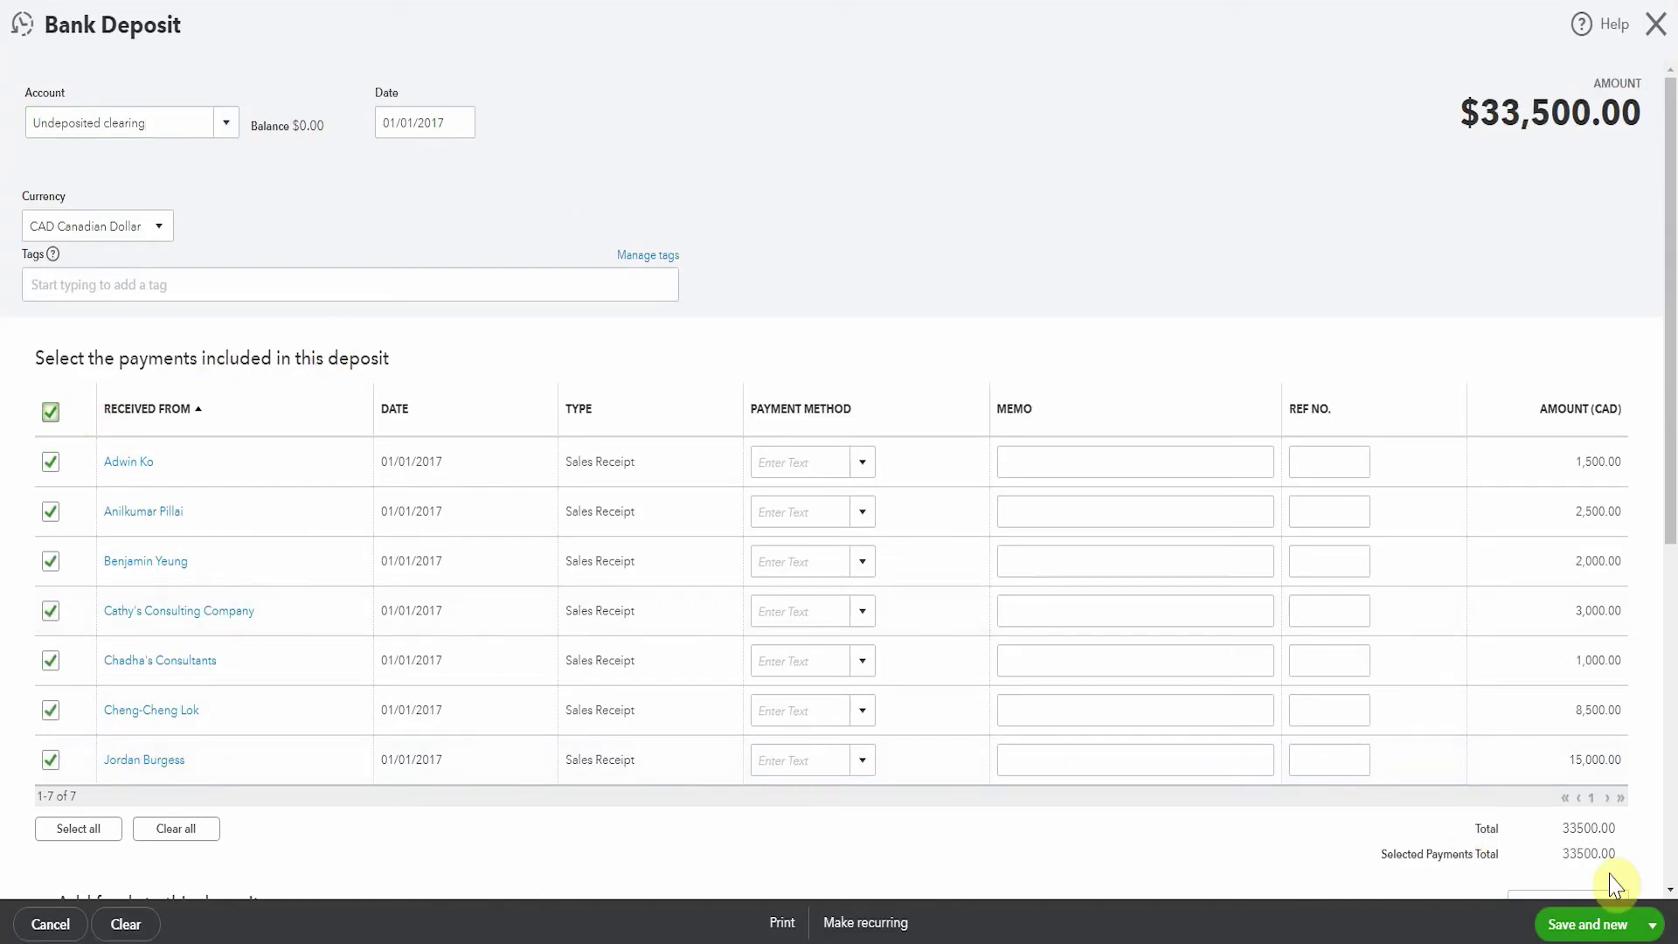
{"action": "left_click", "coordinate": [1651, 924]}
{"action": "left_click", "coordinate": [1569, 887]}
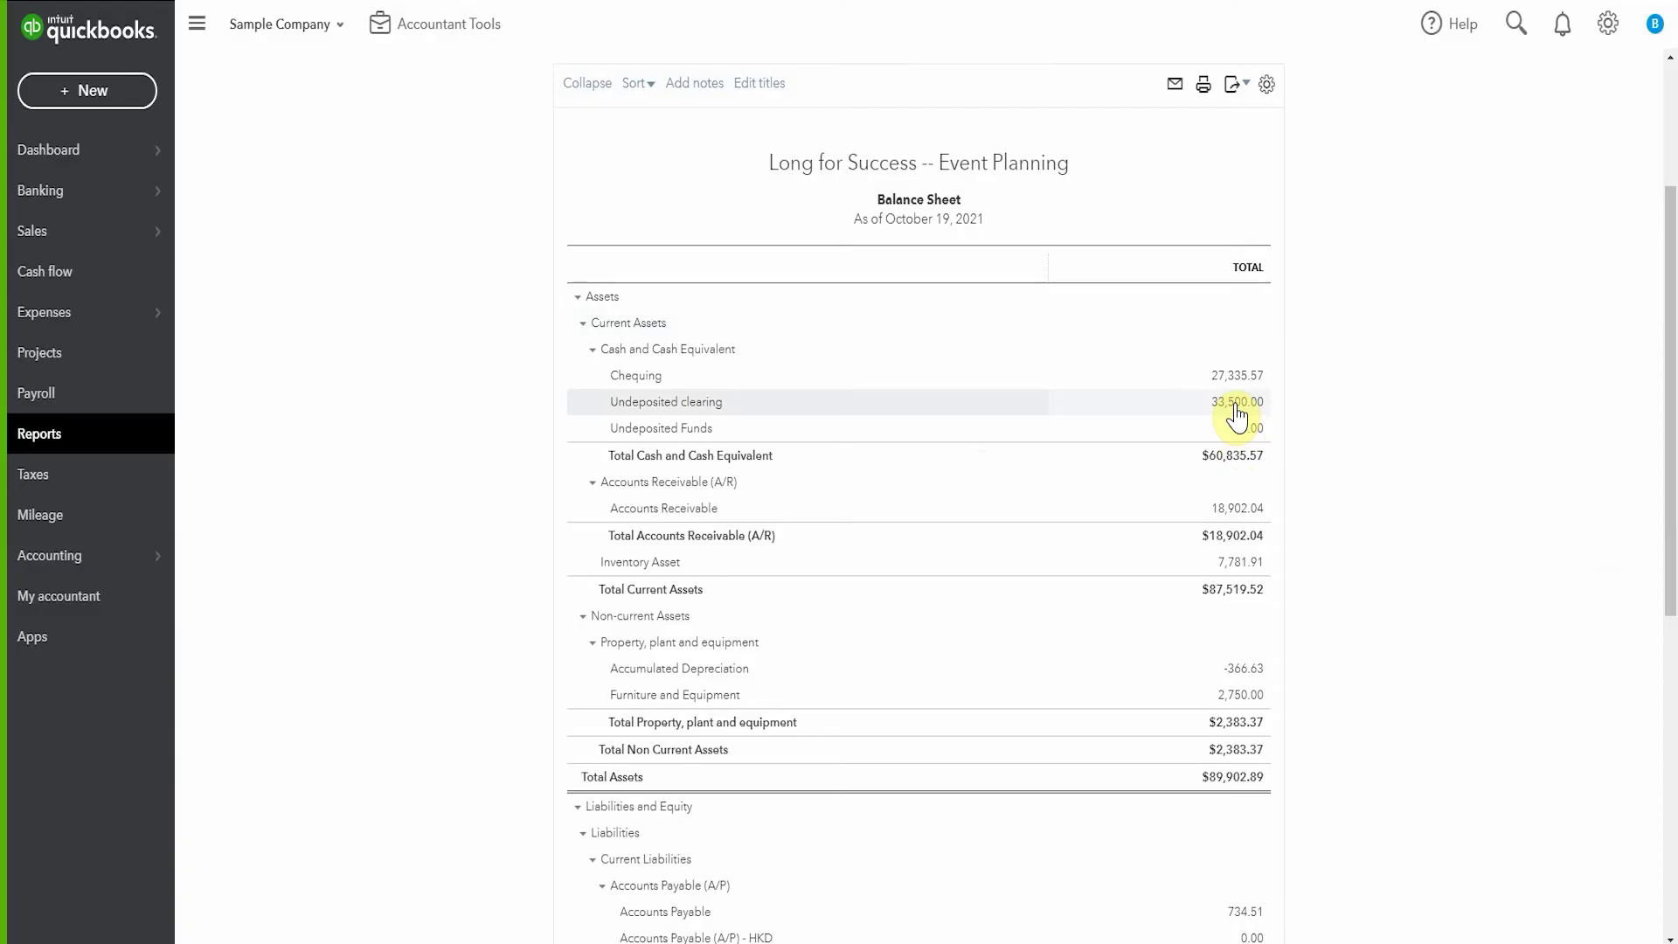
Start a new expense paid from the Undeposited clearing account.
{"action": "left_click", "coordinate": [78, 91]}
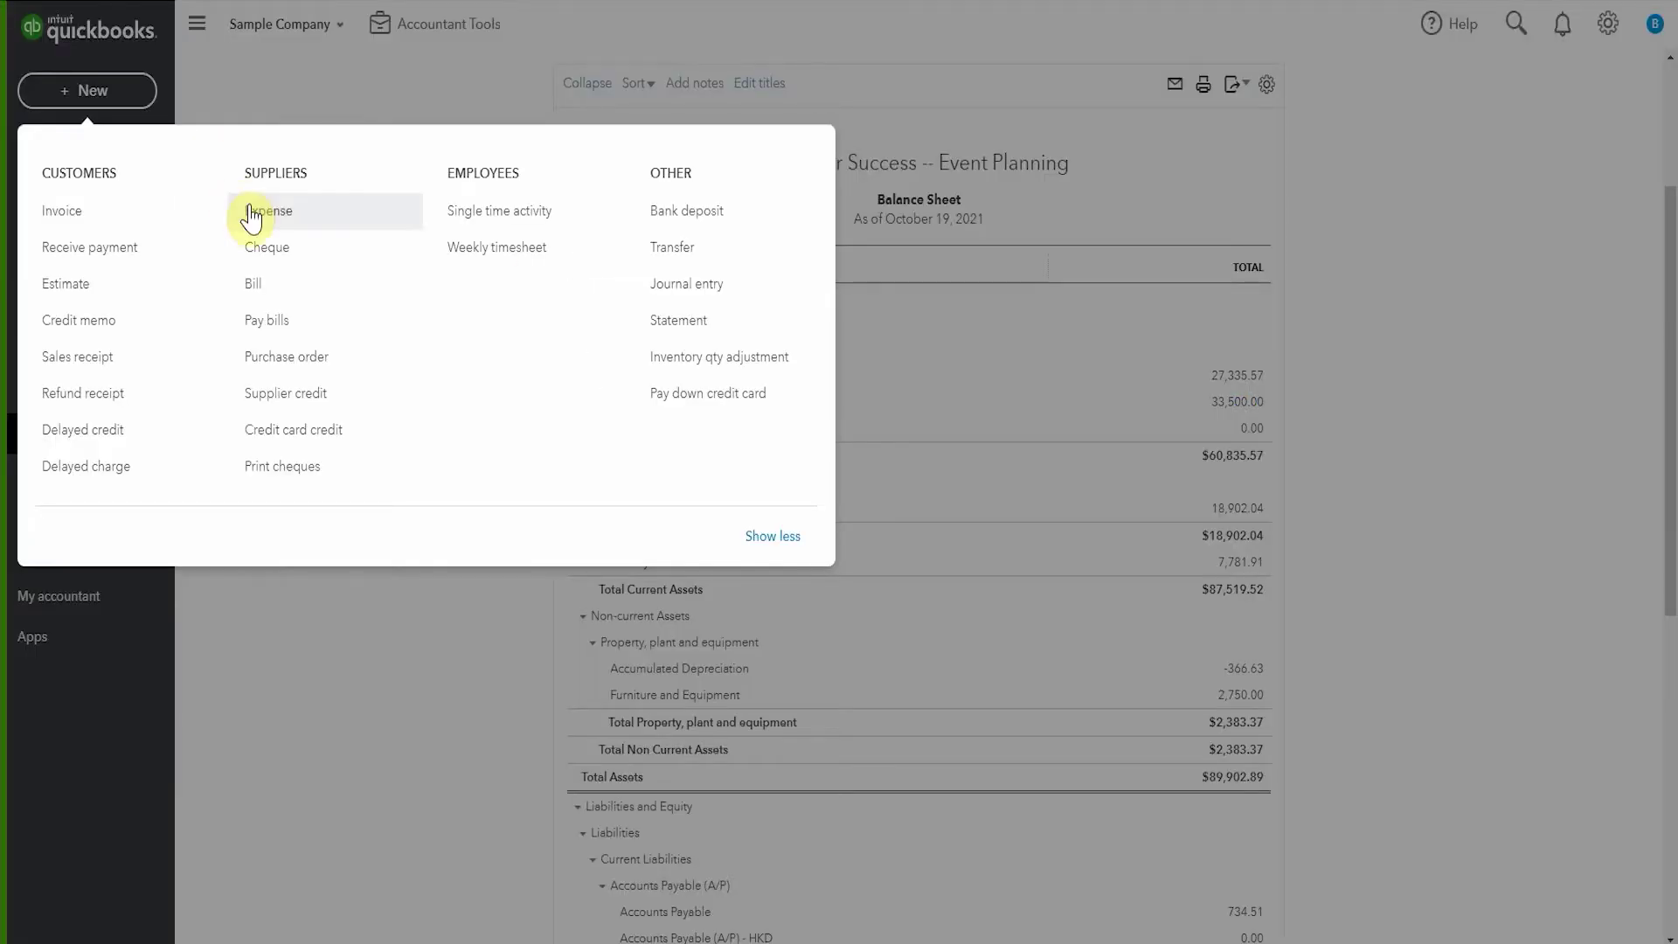
{"action": "left_click", "coordinate": [254, 213]}
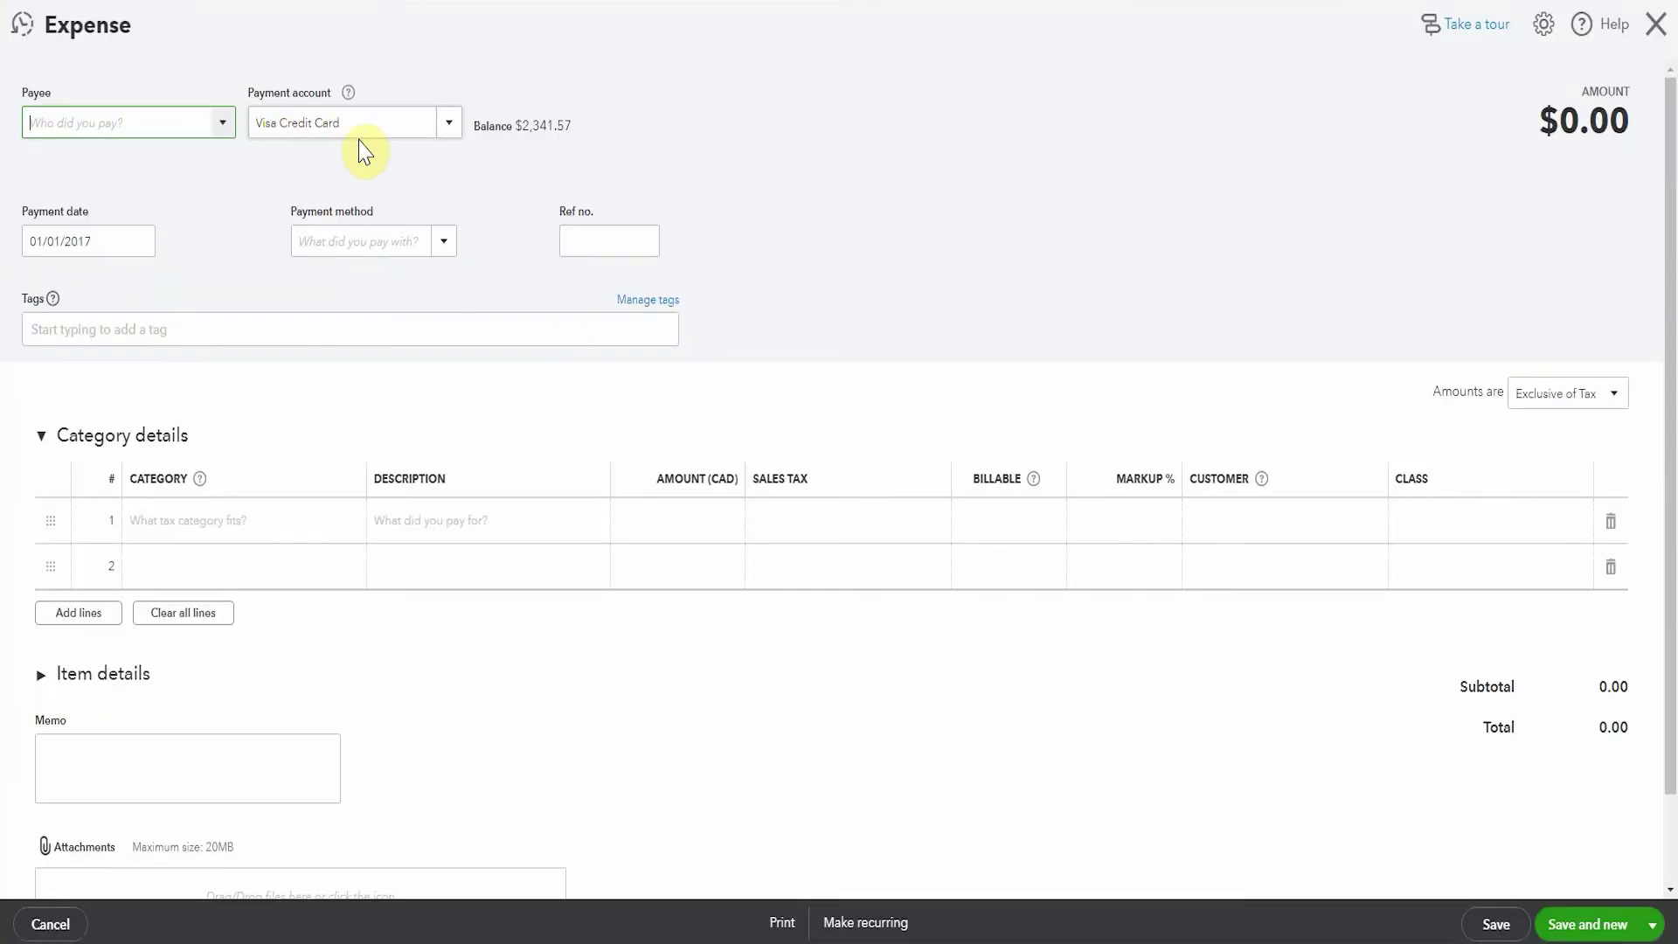
{"action": "left_click_drag", "start_coordinate": [367, 127], "coordinate": [242, 131]}
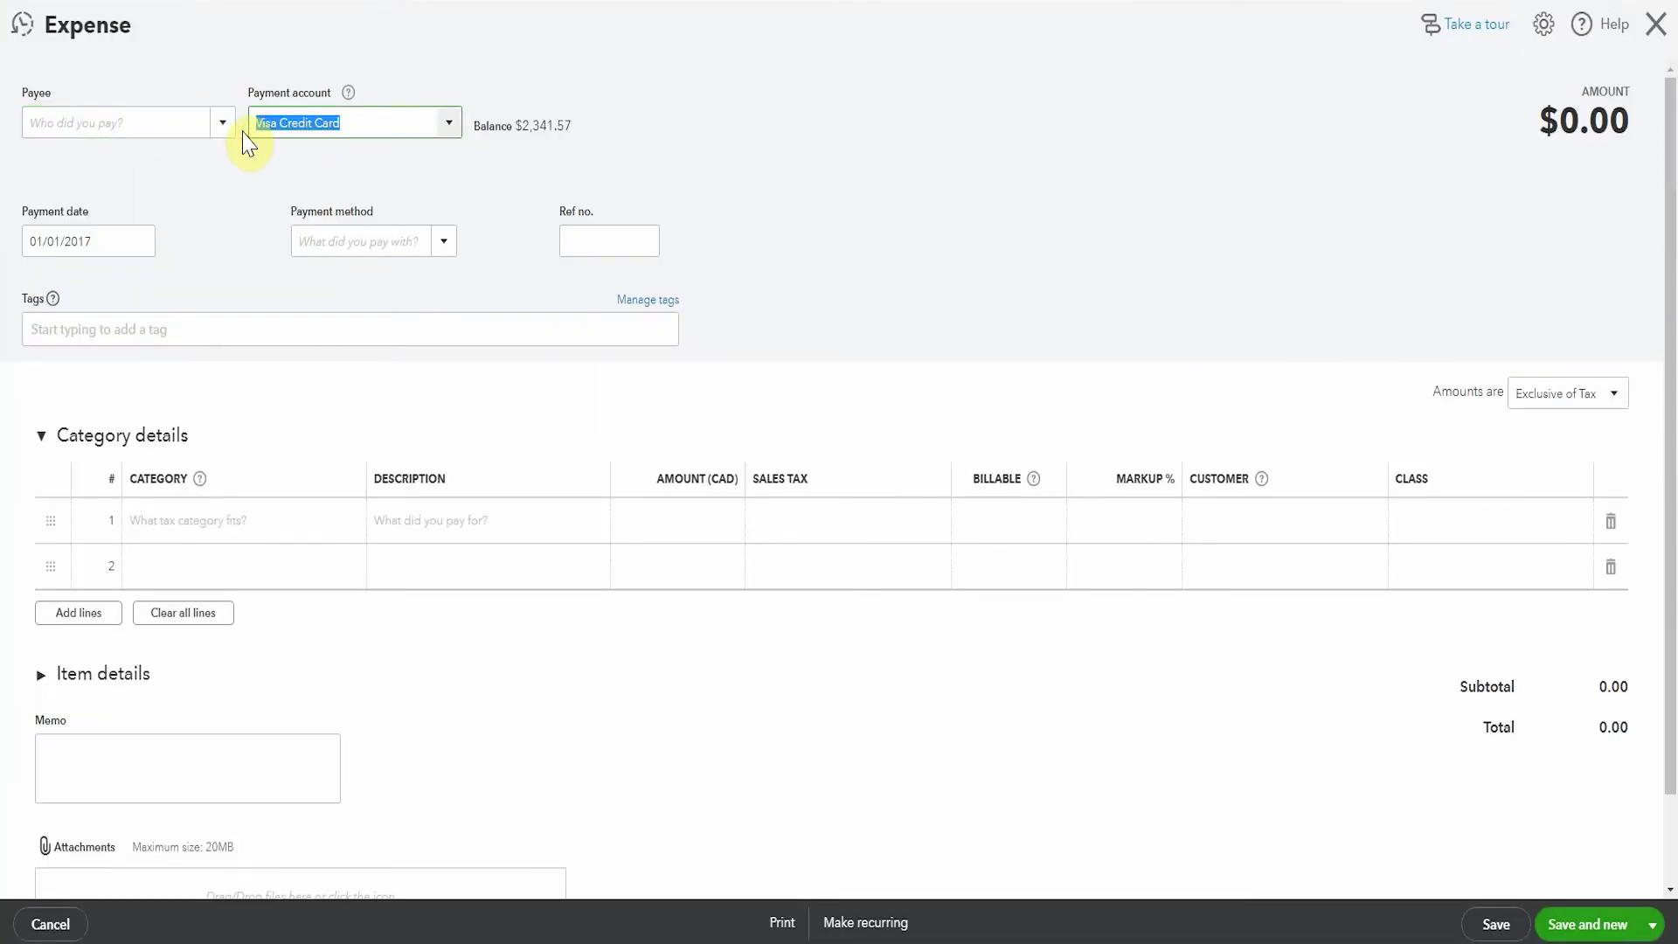
{"action": "left_click", "coordinate": [335, 190]}
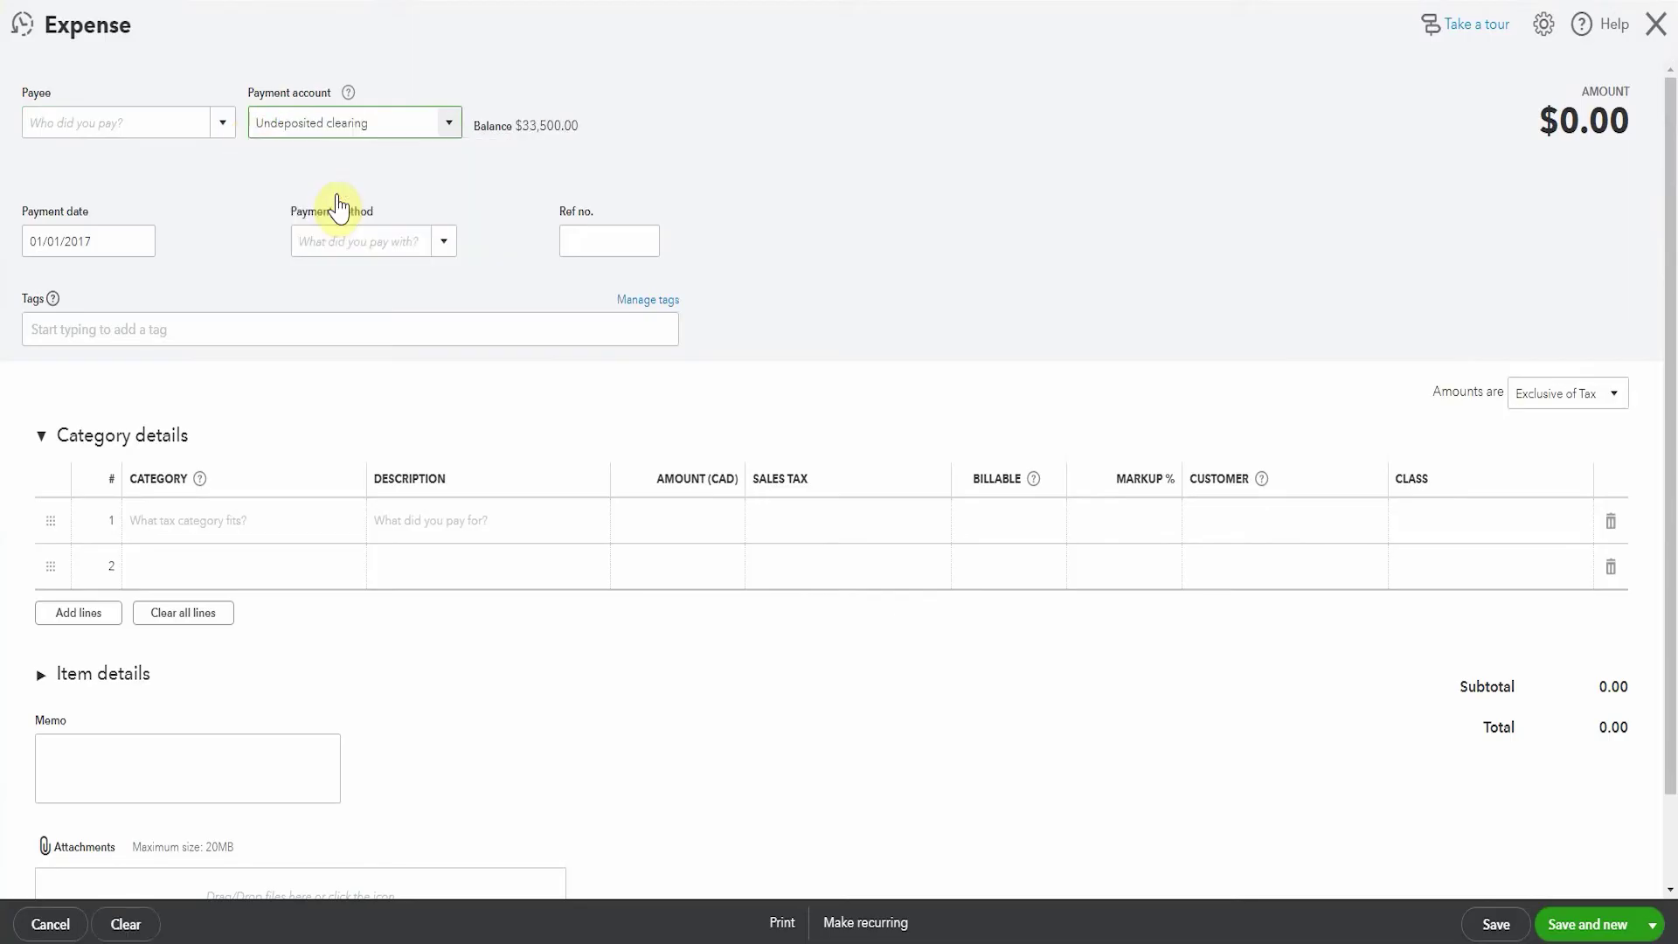
Add a category line for Sales with an amount of 33,500.00.
{"action": "left_click", "coordinate": [266, 516]}
{"action": "type", "text": "sale"}
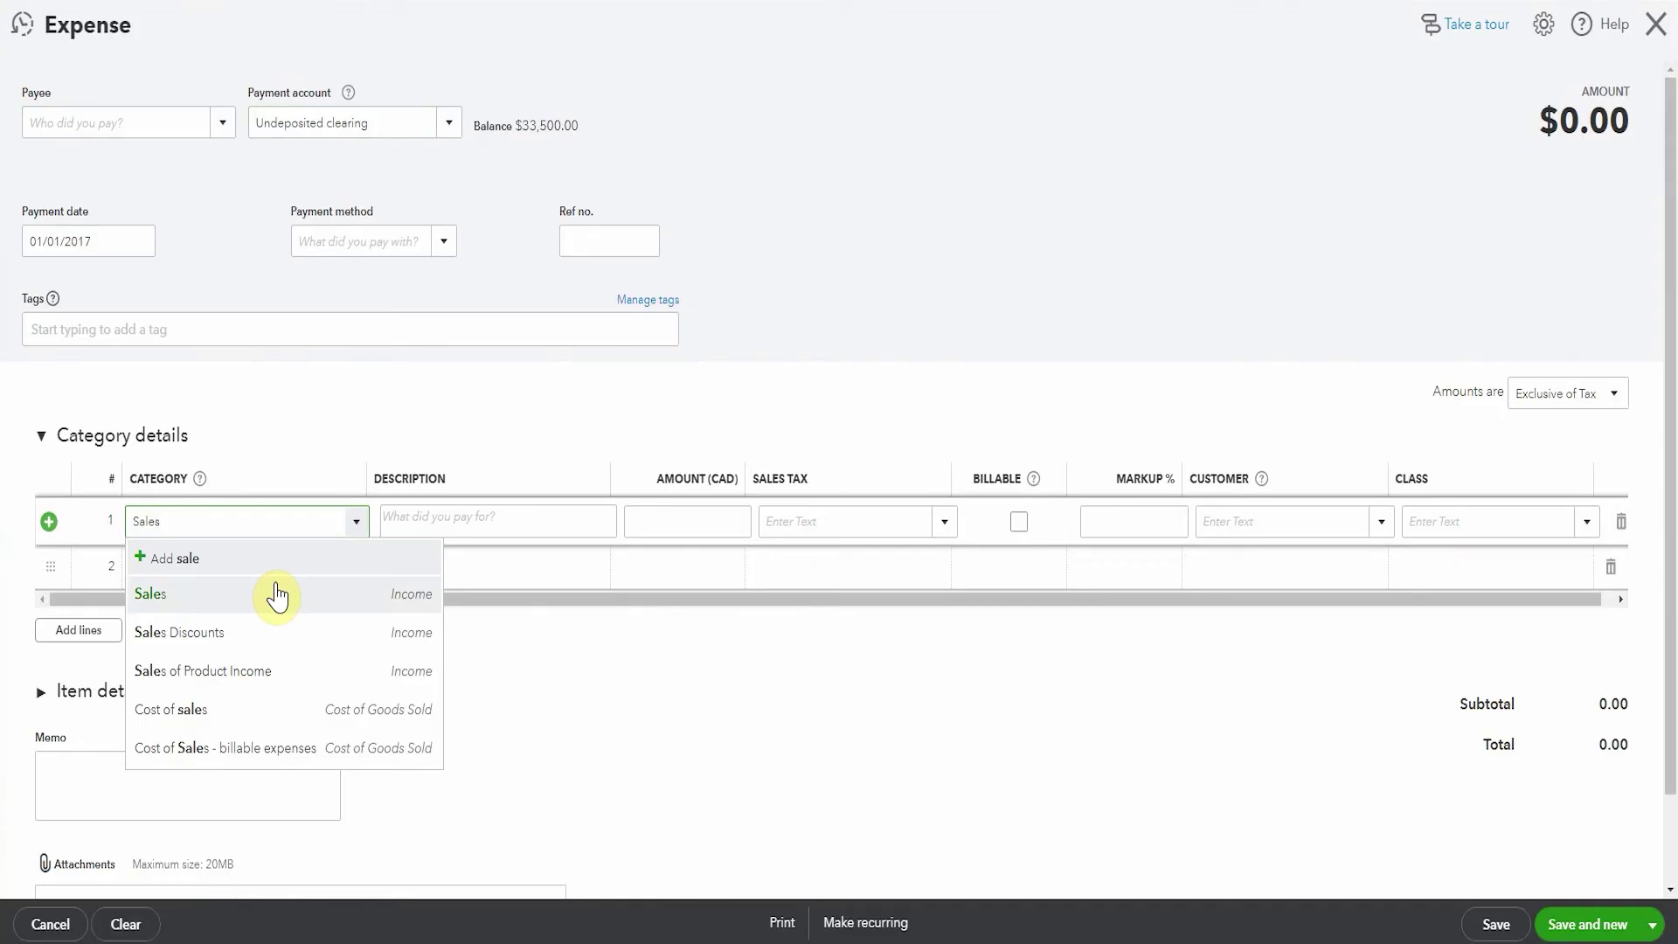
{"action": "left_click", "coordinate": [412, 591]}
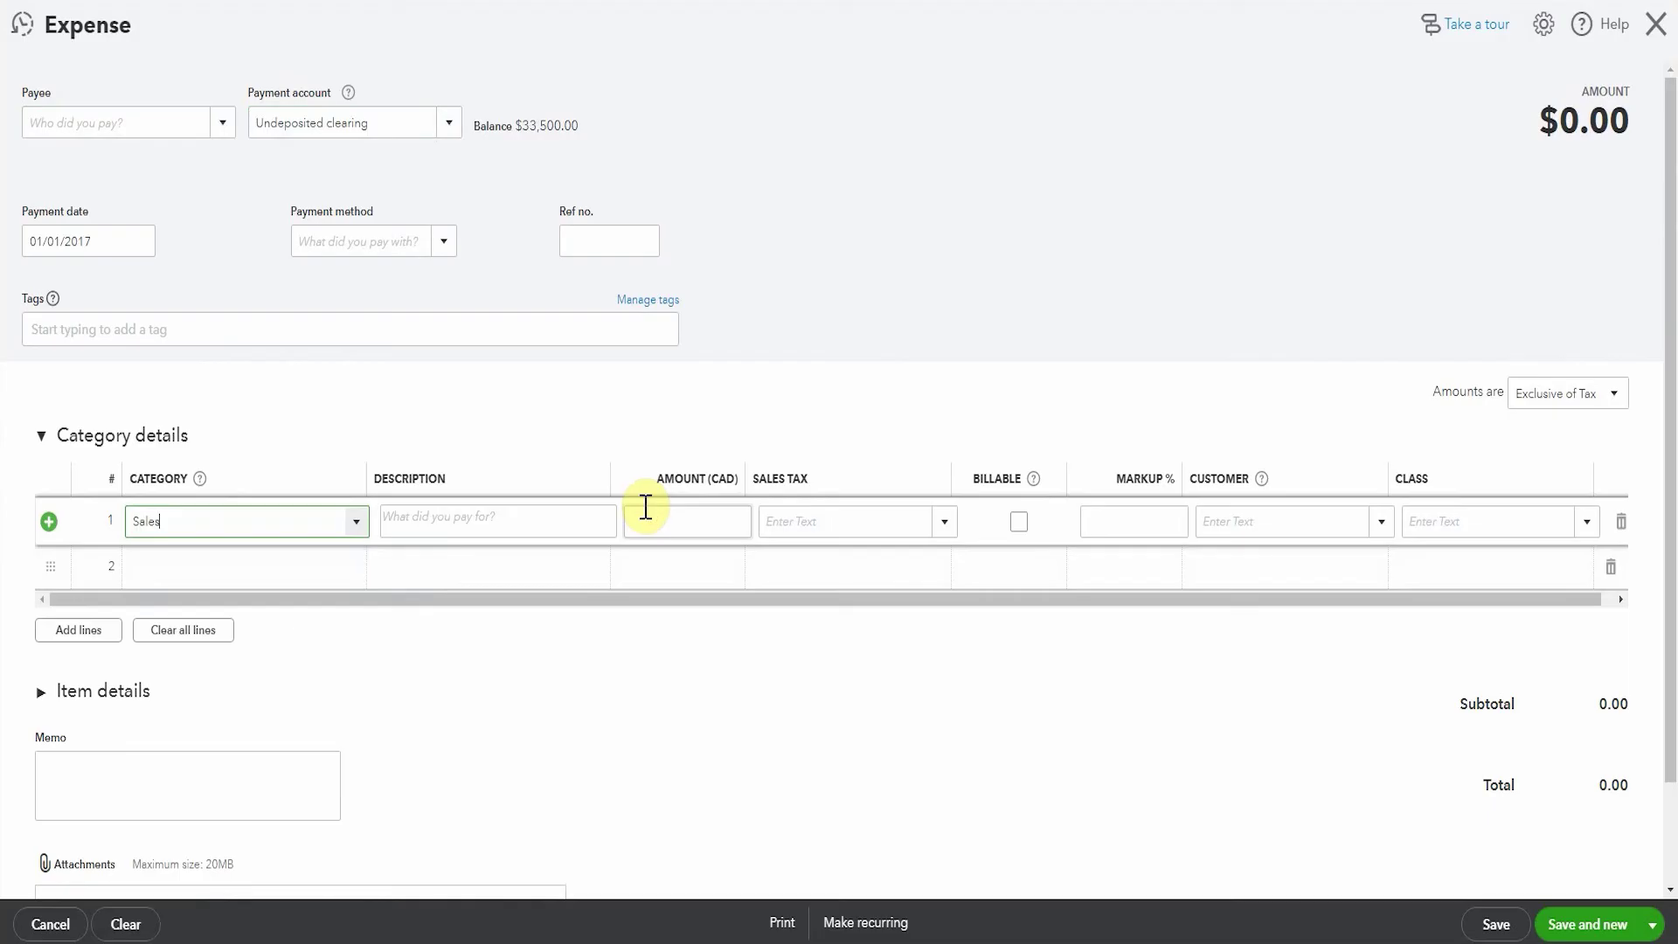
{"action": "left_click", "coordinate": [645, 506]}
{"action": "type", "text": "33500"}
{"action": "key", "text": "Tab"}
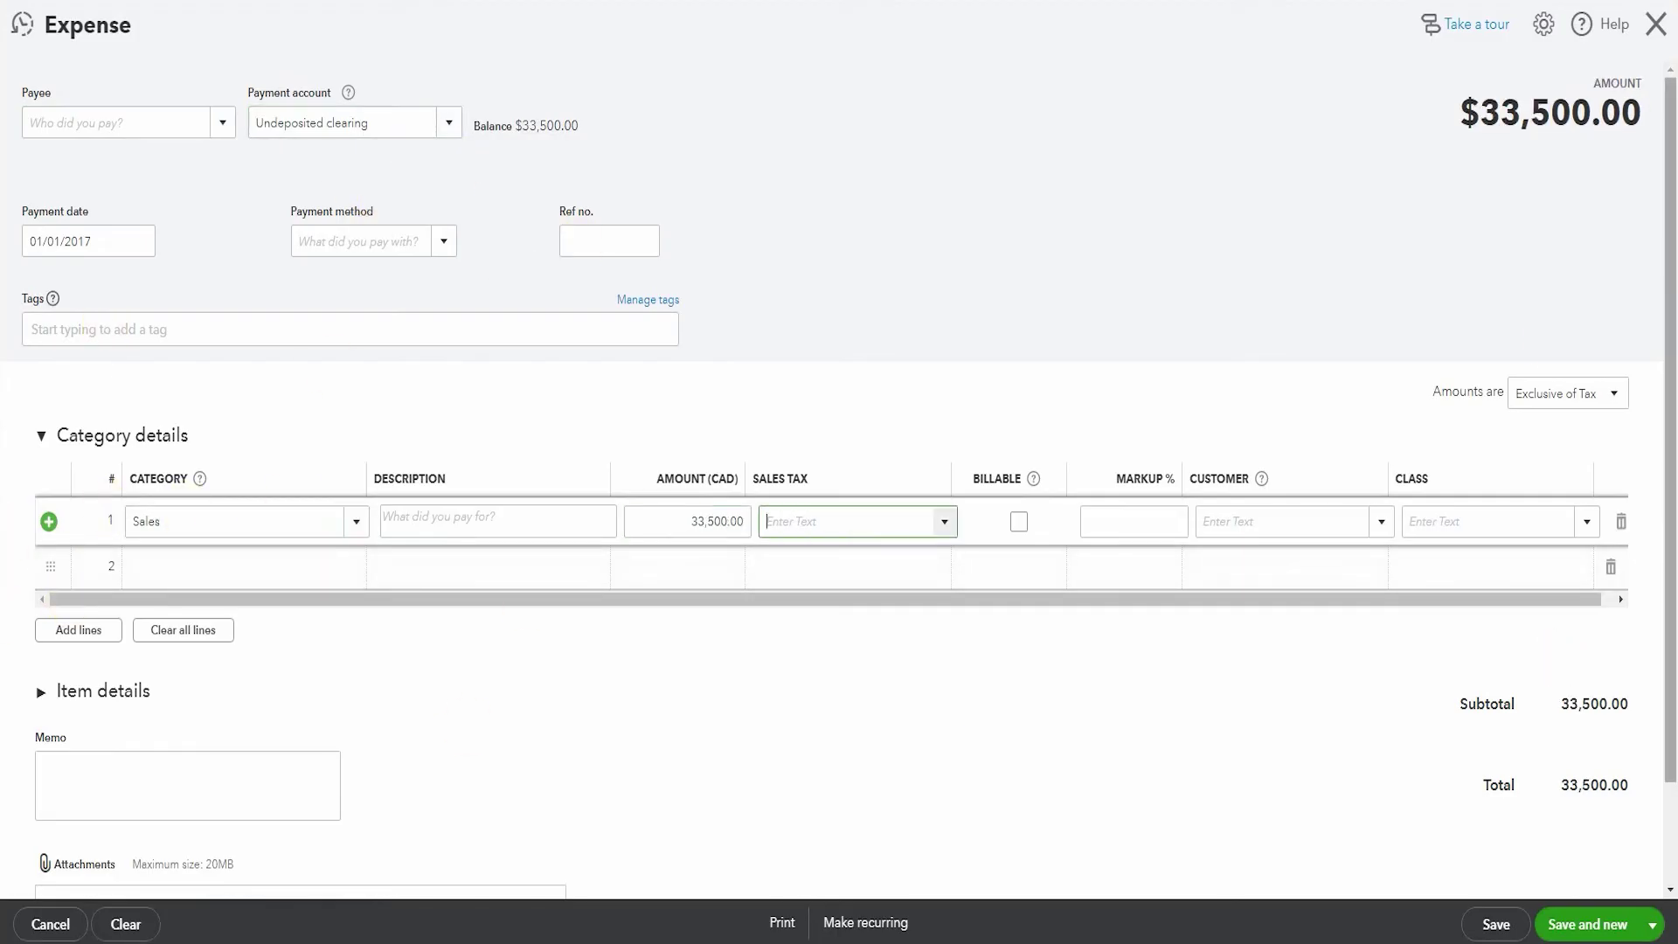
Set the amounts to Out of scope of Tax and save and close the expense.
{"action": "left_click", "coordinate": [1584, 404]}
{"action": "left_click", "coordinate": [1556, 492]}
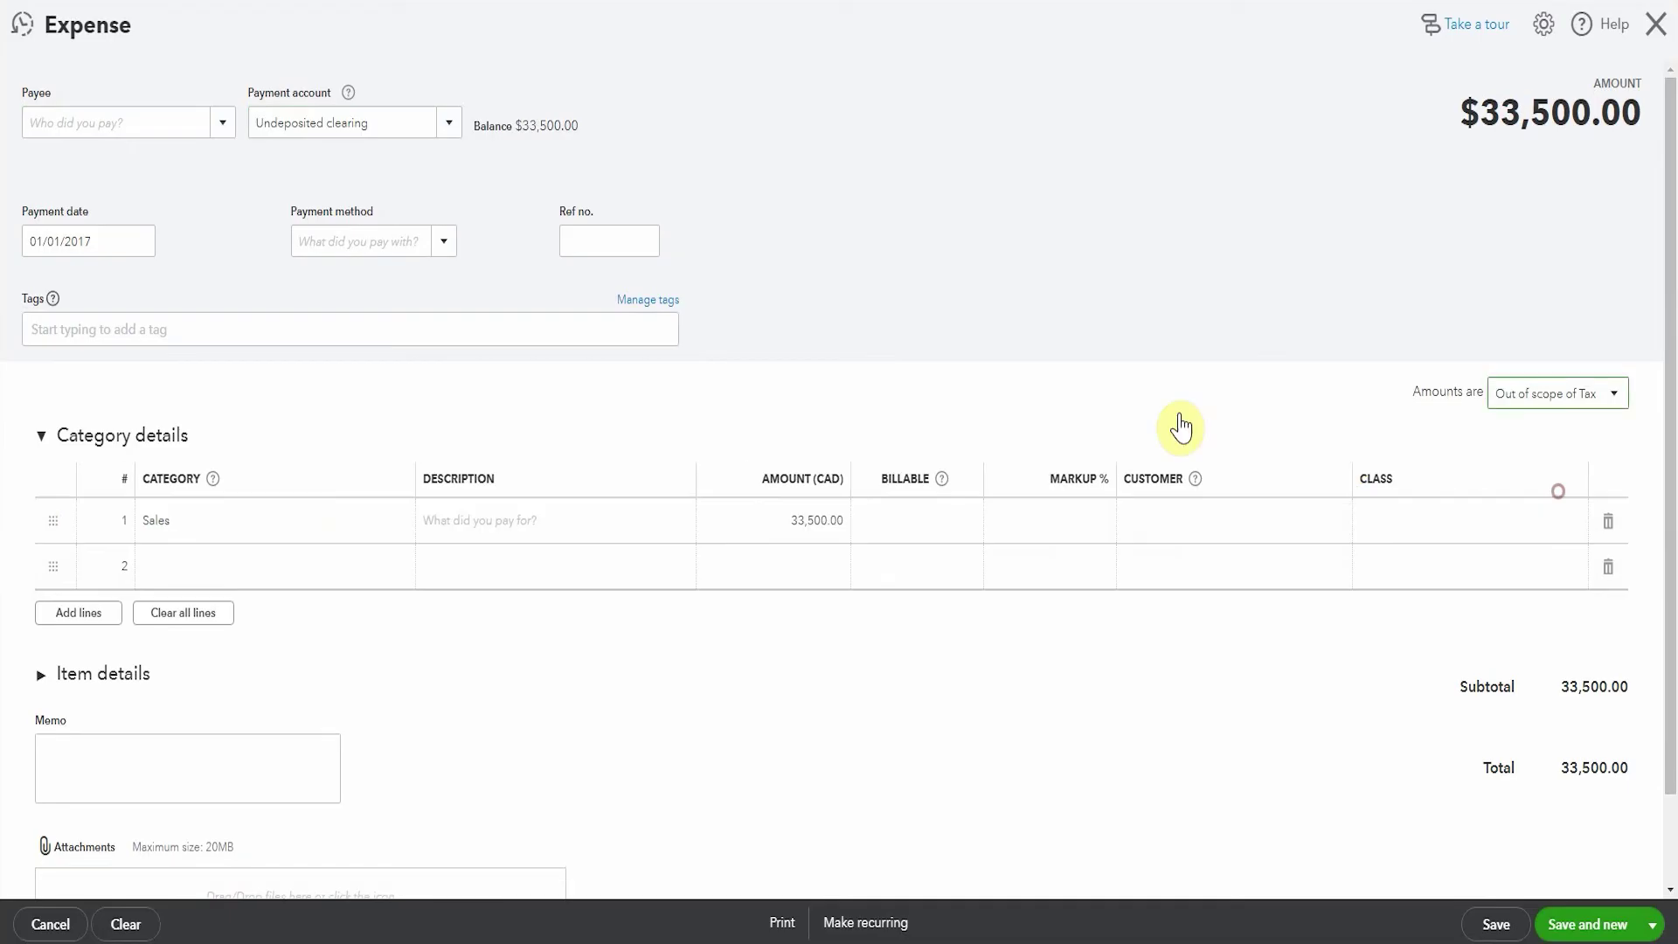
{"action": "left_click", "coordinate": [1652, 926]}
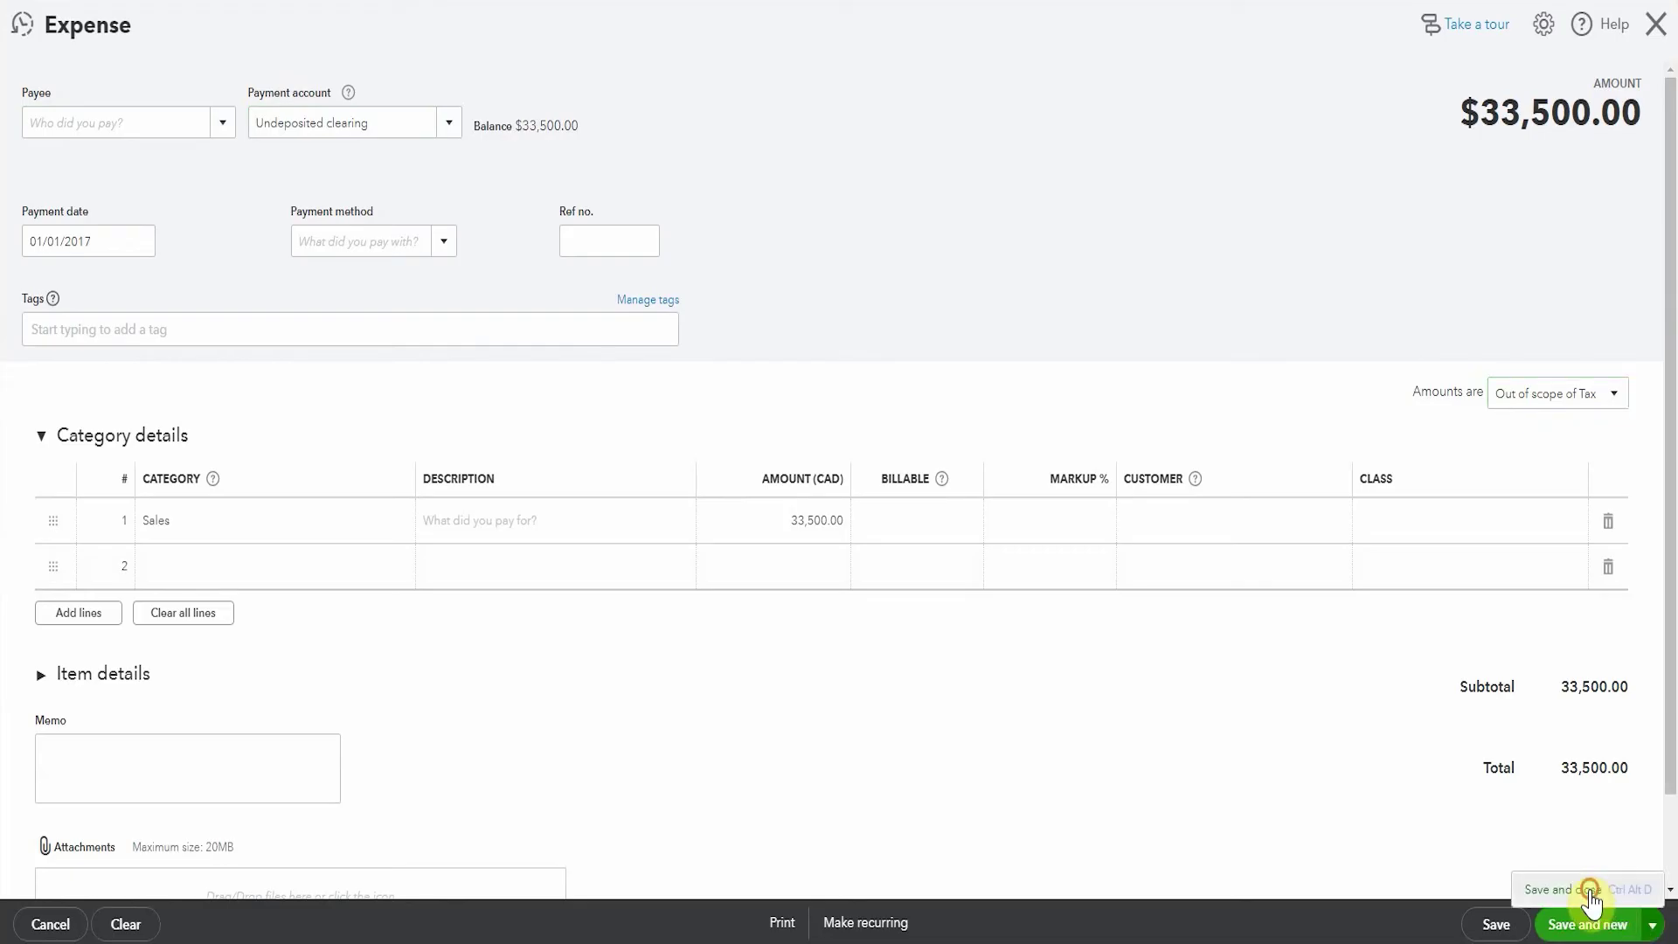
{"action": "key", "text": "ctrl+alt+d"}
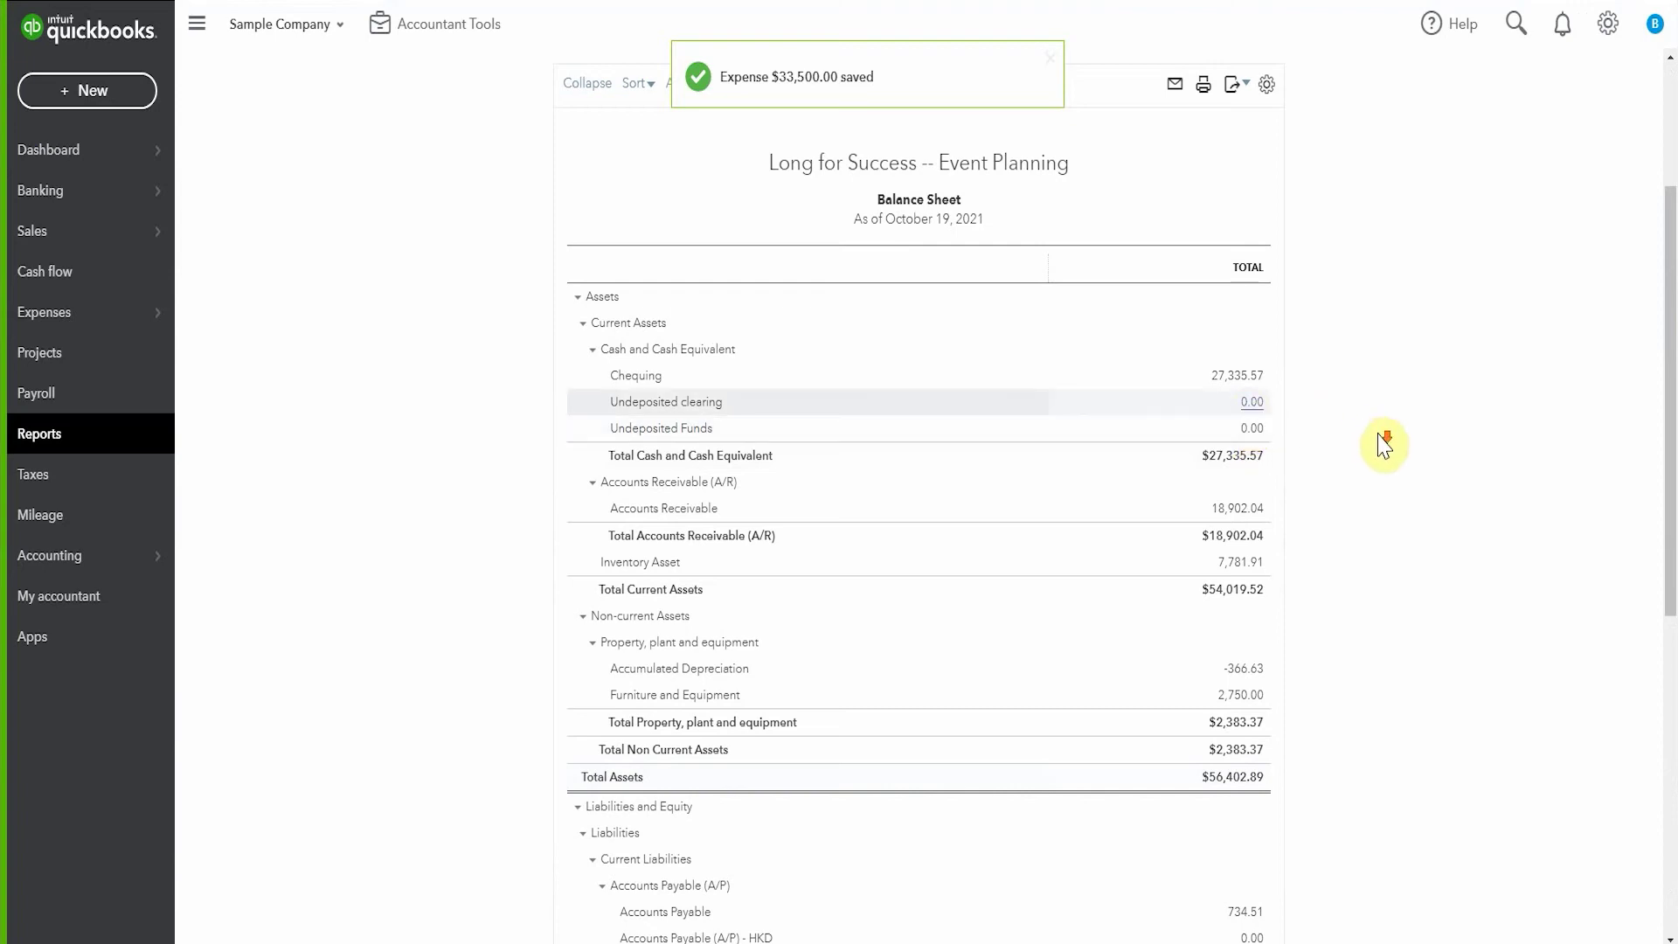
{"action": "scroll", "coordinate": [1375, 706], "scroll_direction": "down", "scroll_amount": 6}
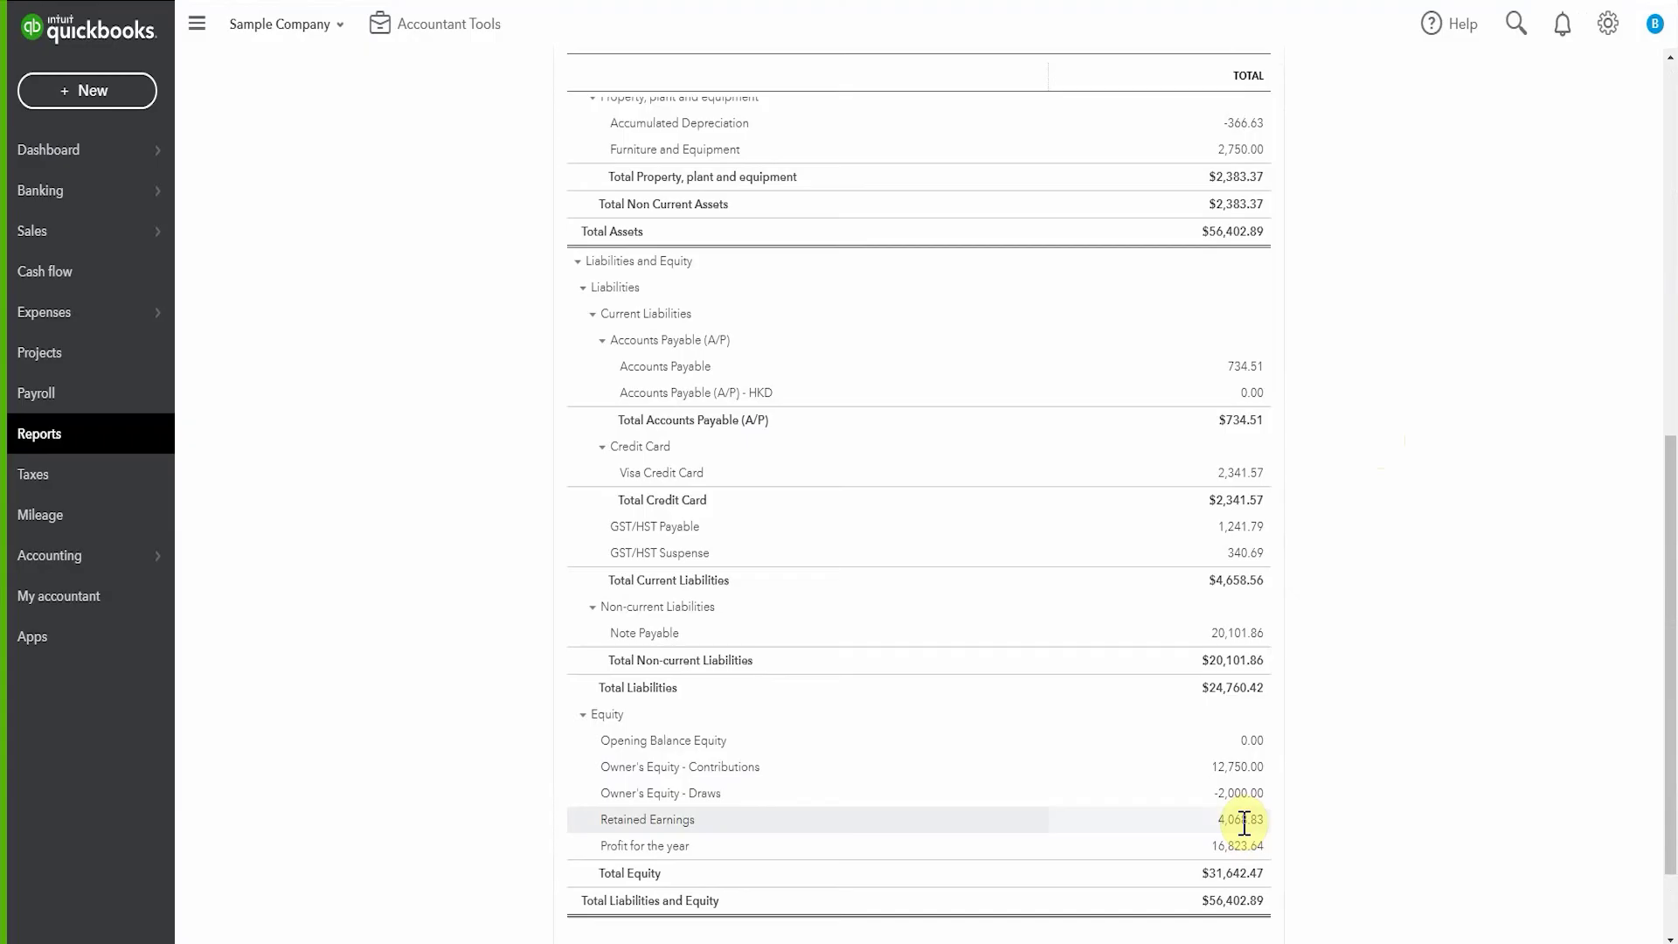